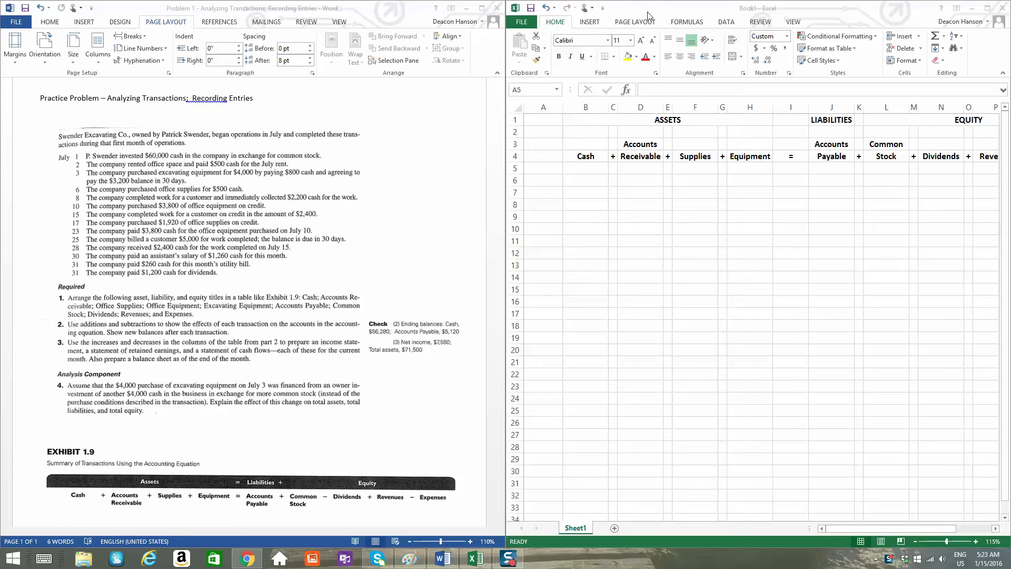
Step: Move the Excel window left and widen it until the Revenue and Expenses headers show
drag(648, 13, 604, 17)
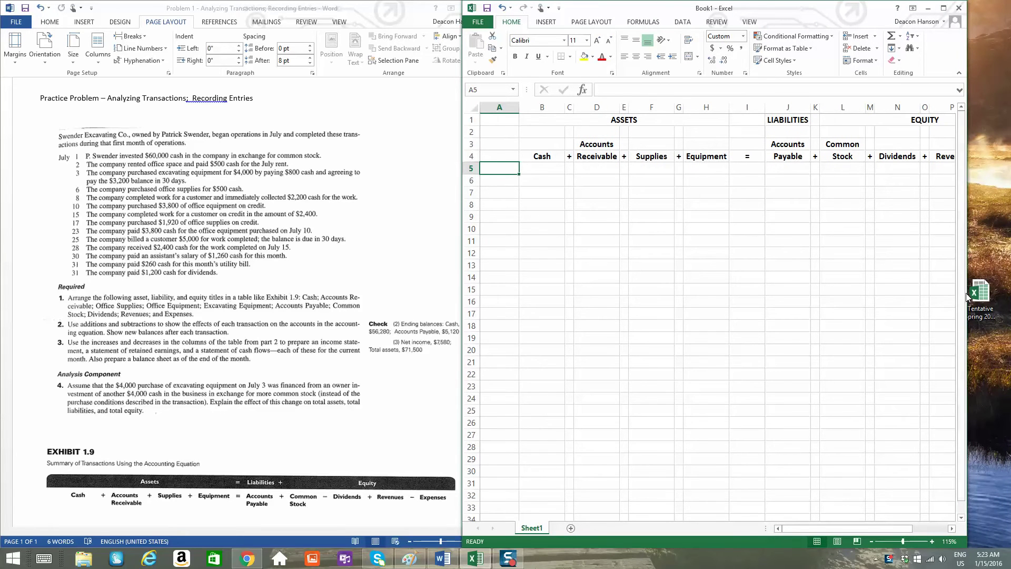
drag(966, 295, 993, 289)
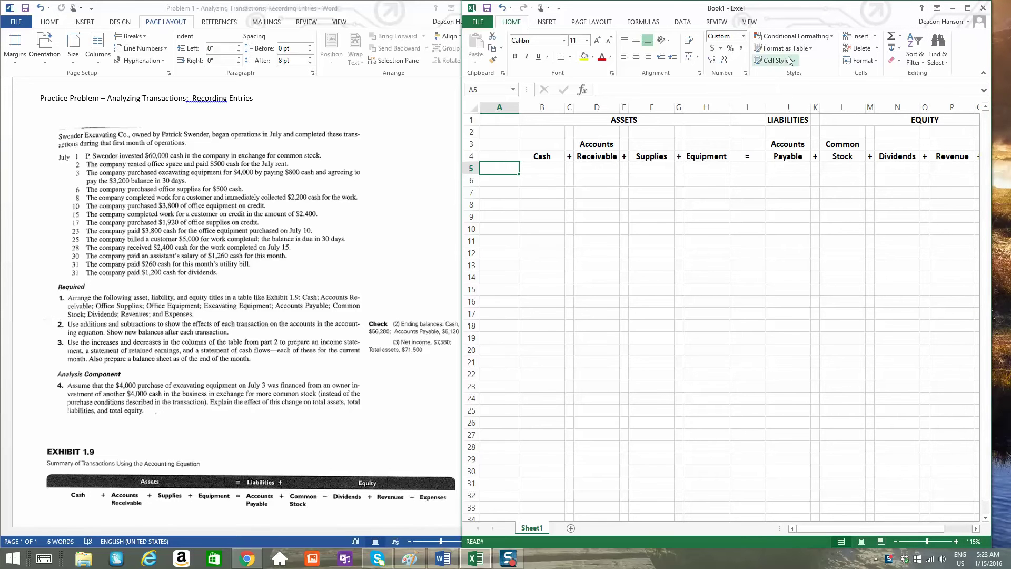
drag(795, 24, 705, 23)
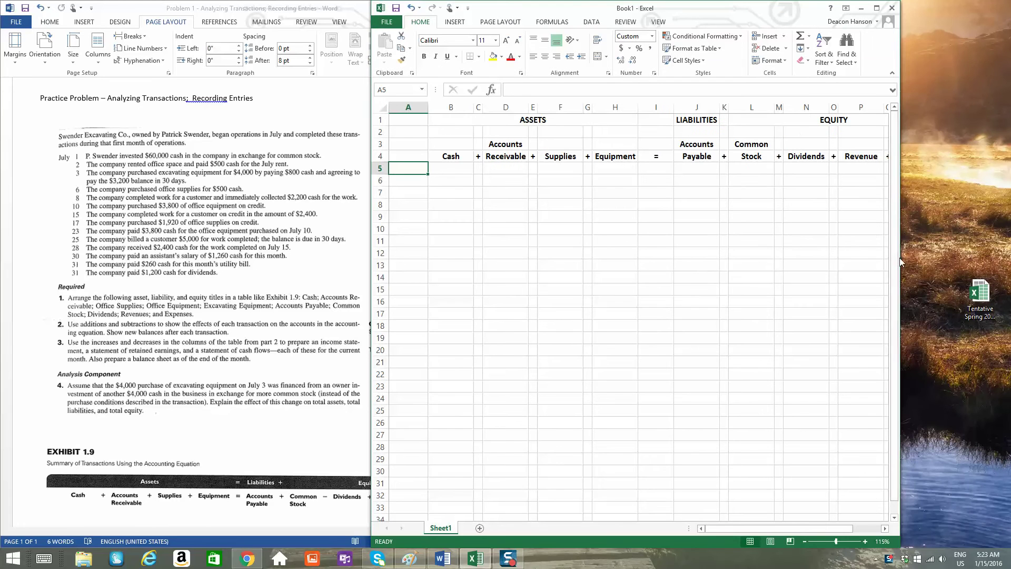
drag(899, 258, 961, 254)
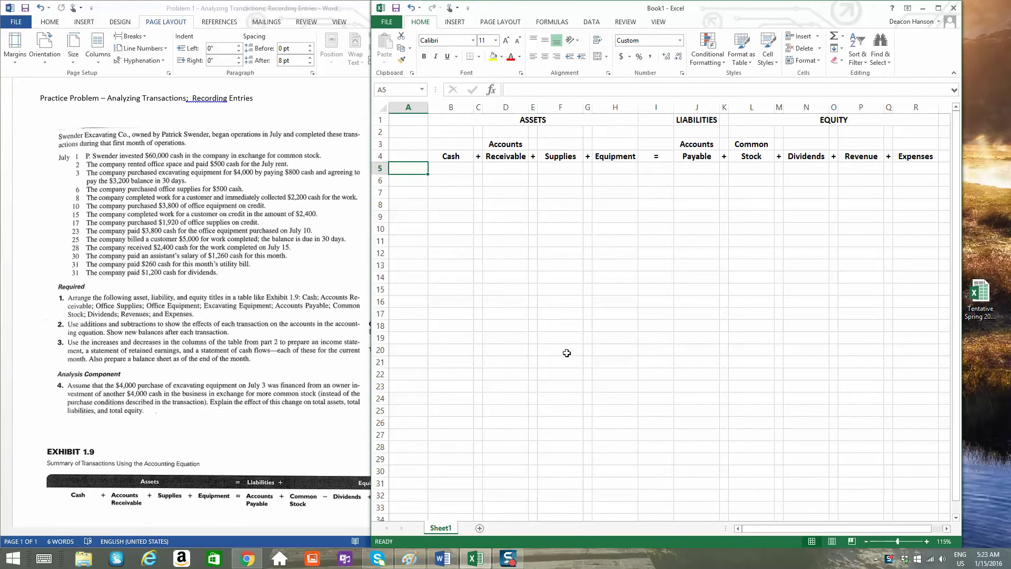
click(460, 120)
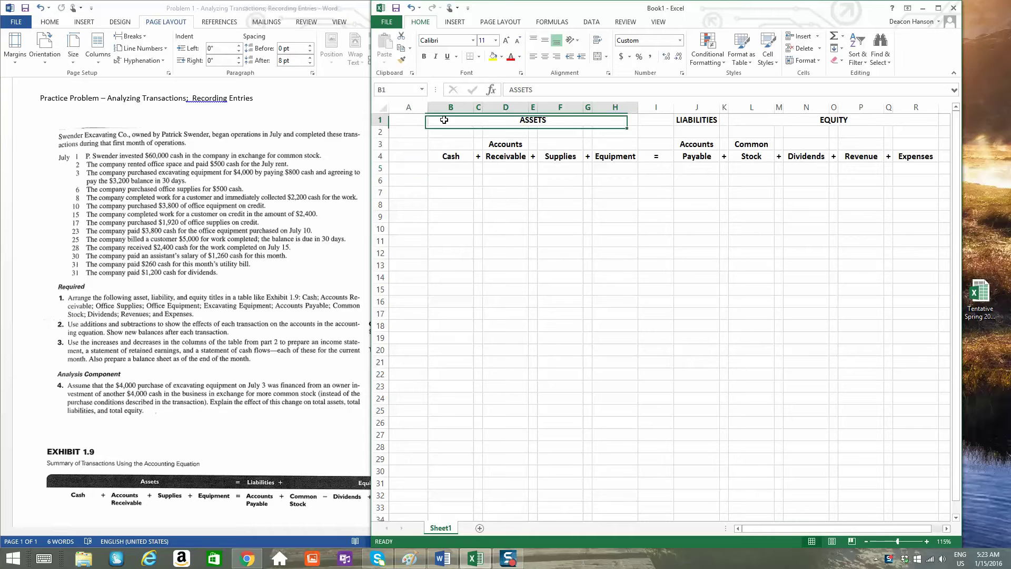
drag(460, 120, 608, 159)
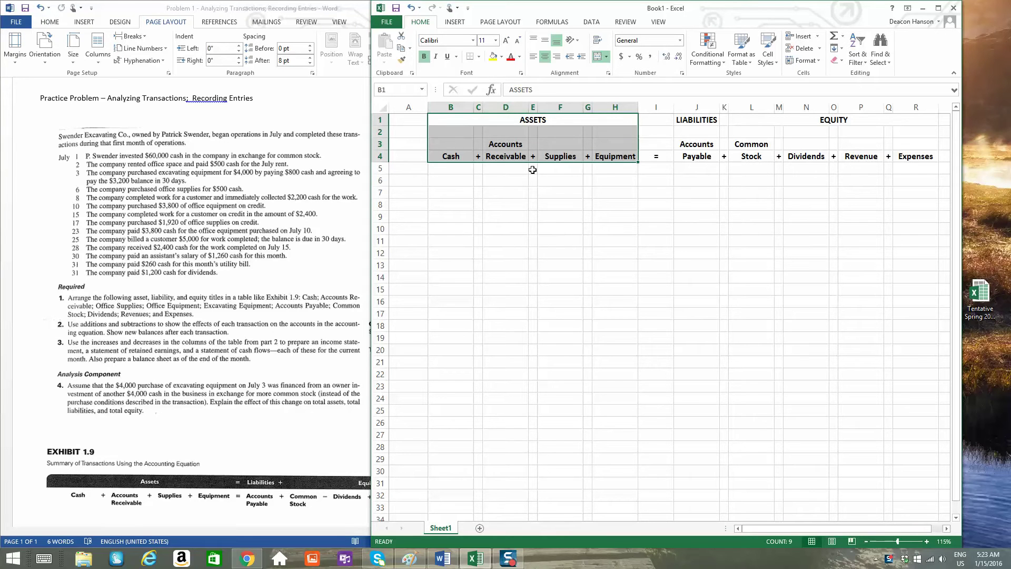
drag(709, 122, 700, 156)
drag(760, 122, 806, 156)
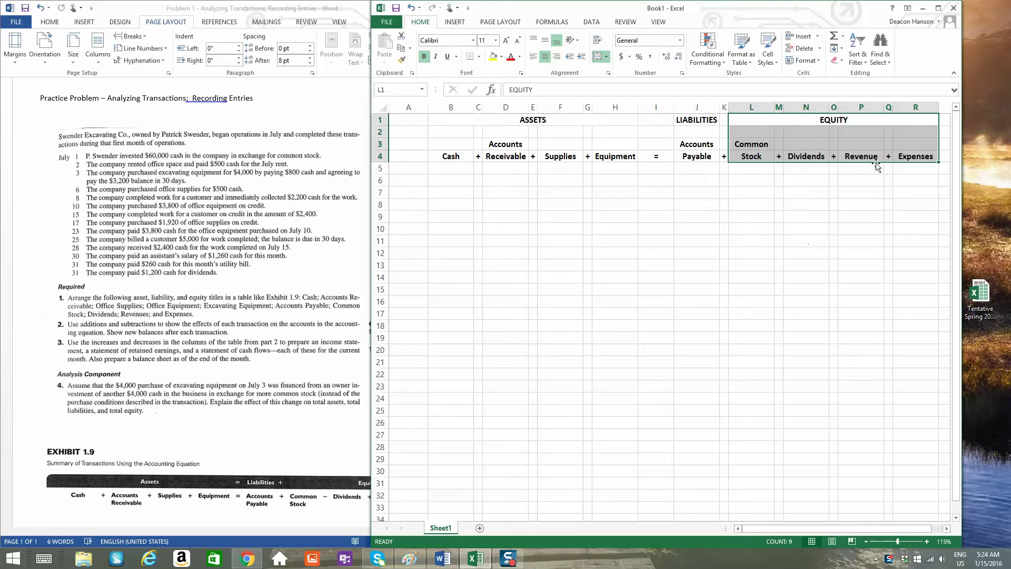
drag(869, 156, 908, 155)
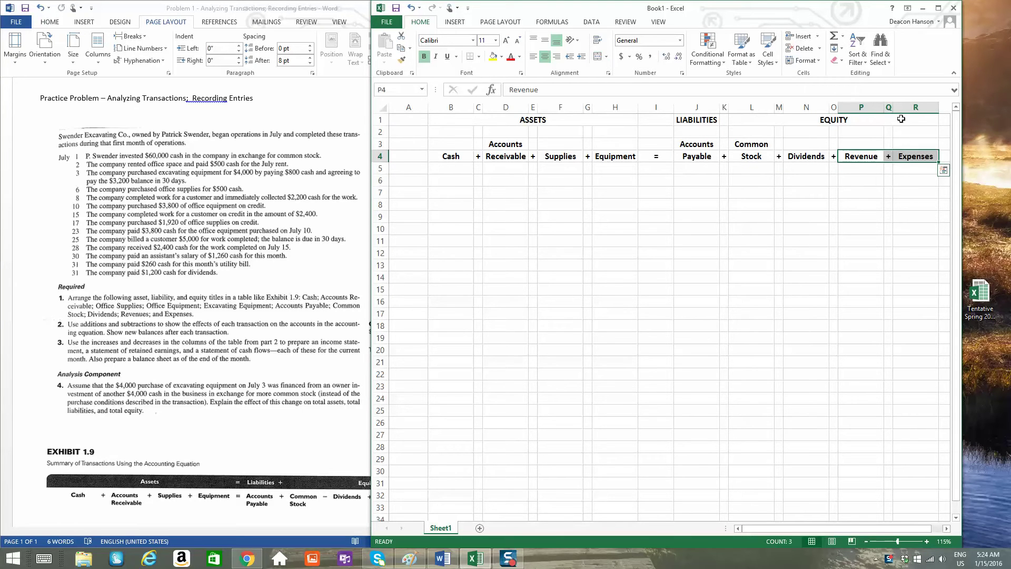
Step: Change the plus sign before Dividends in M4 to a minus sign
click(780, 157)
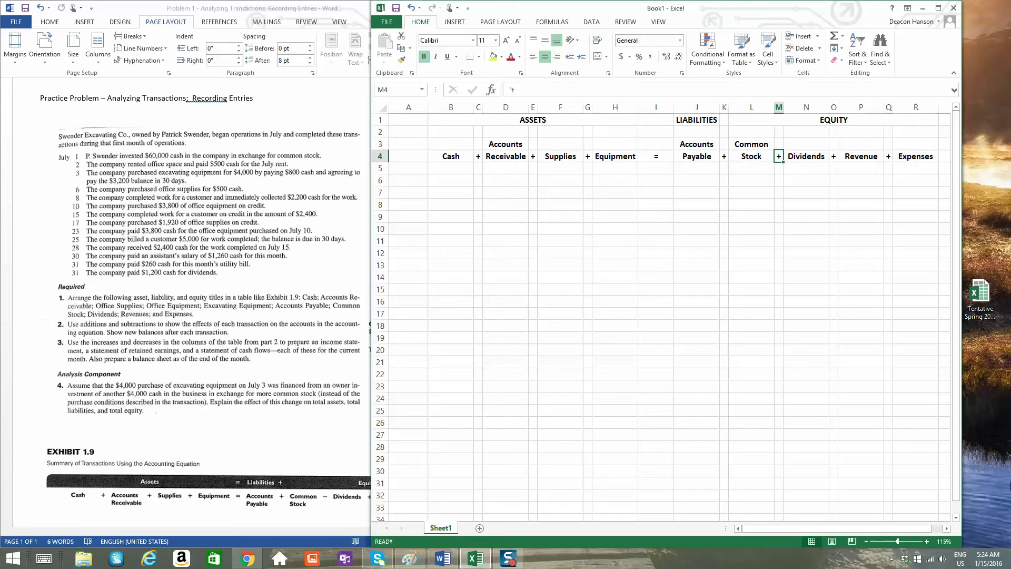
double_click(513, 90)
text(-)
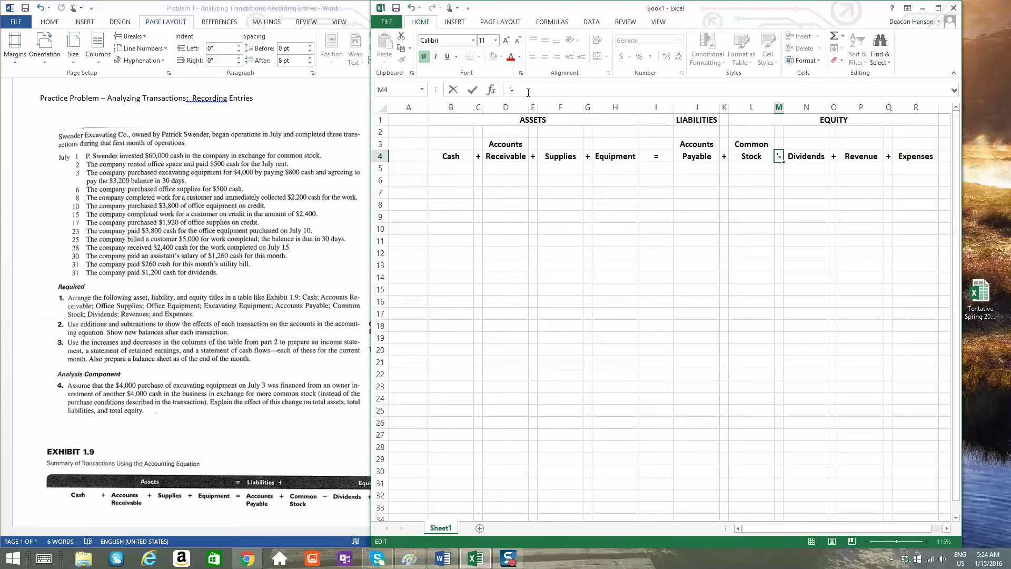
click(772, 229)
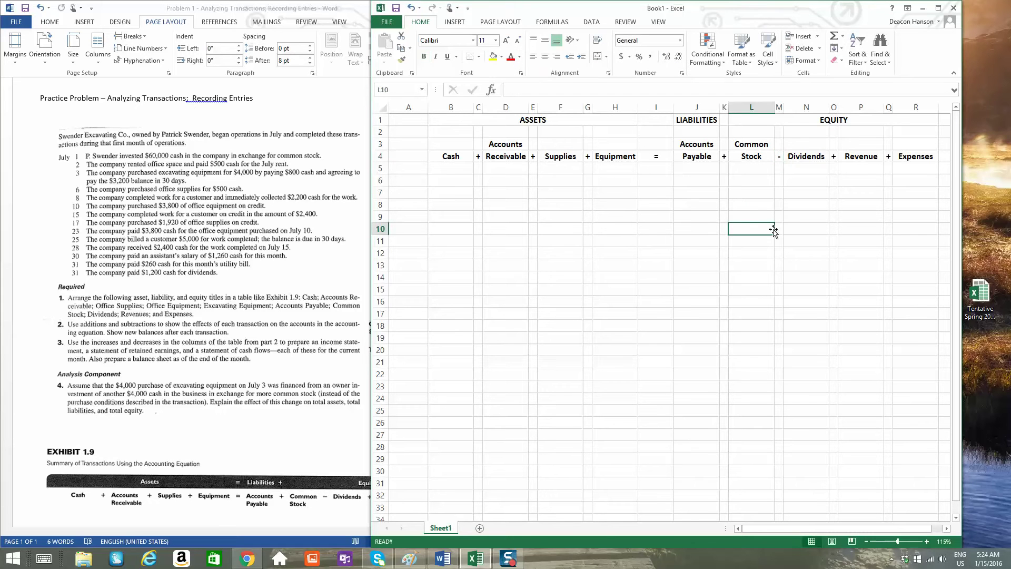
Step: Change the plus sign before Expenses in Q4 to a minus and review the EQUITY headers
click(894, 157)
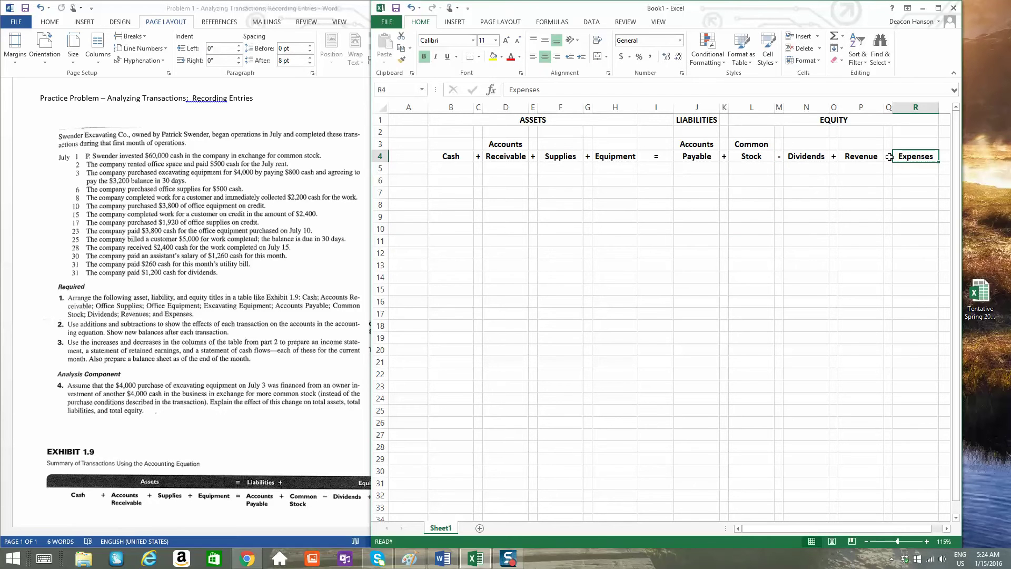
click(889, 157)
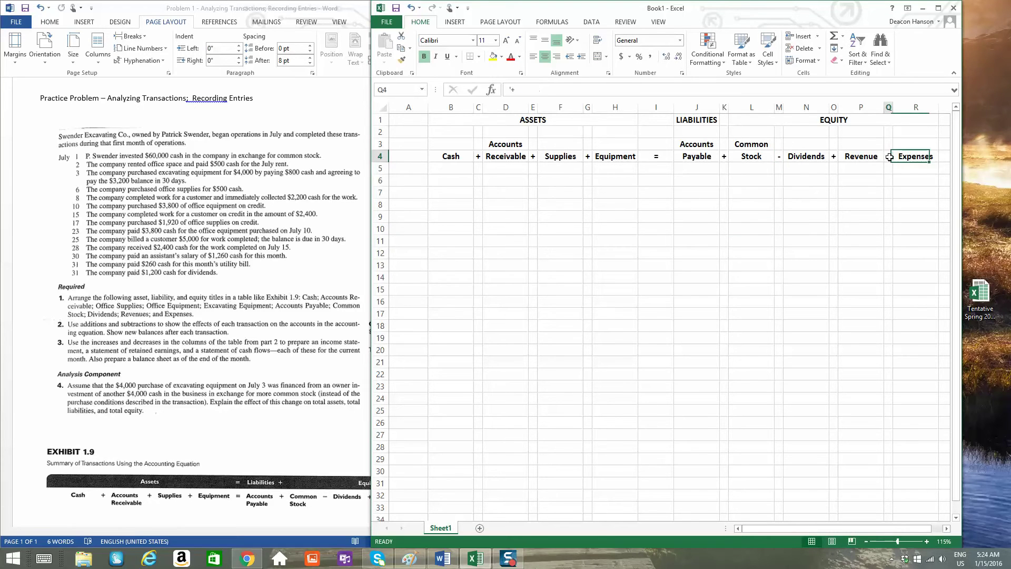
click(513, 91)
key(BackSpace)
text(-)
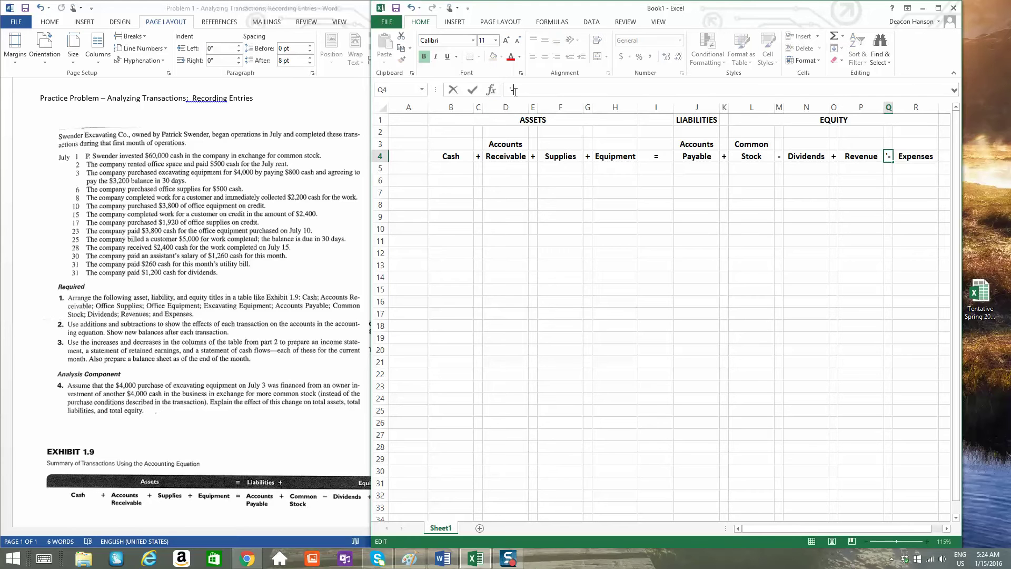
click(743, 293)
drag(771, 120, 888, 156)
click(708, 278)
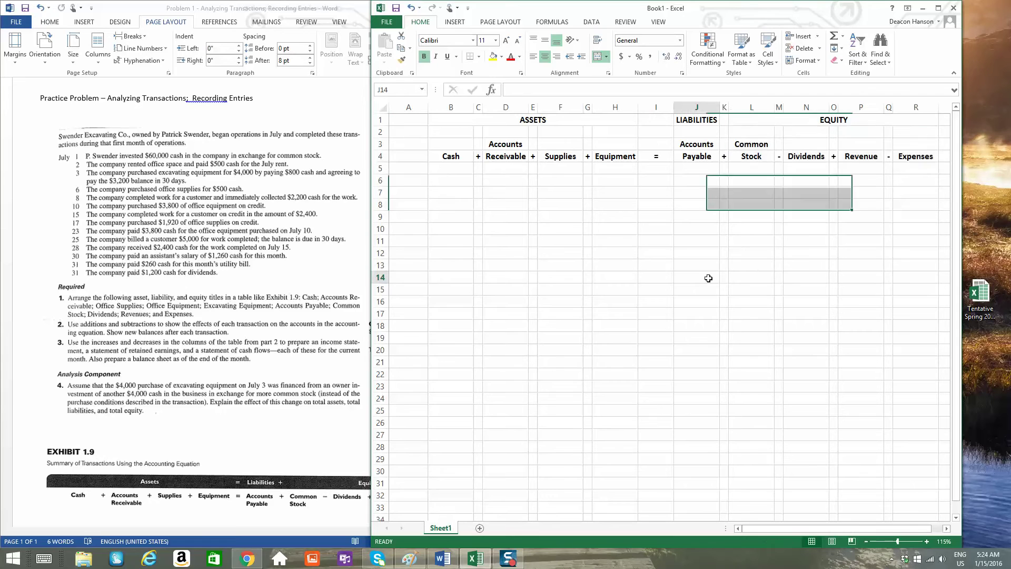
Step: Enter July 1 in A5 with 60000 under Cash and 60000 under Common Stock
click(408, 168)
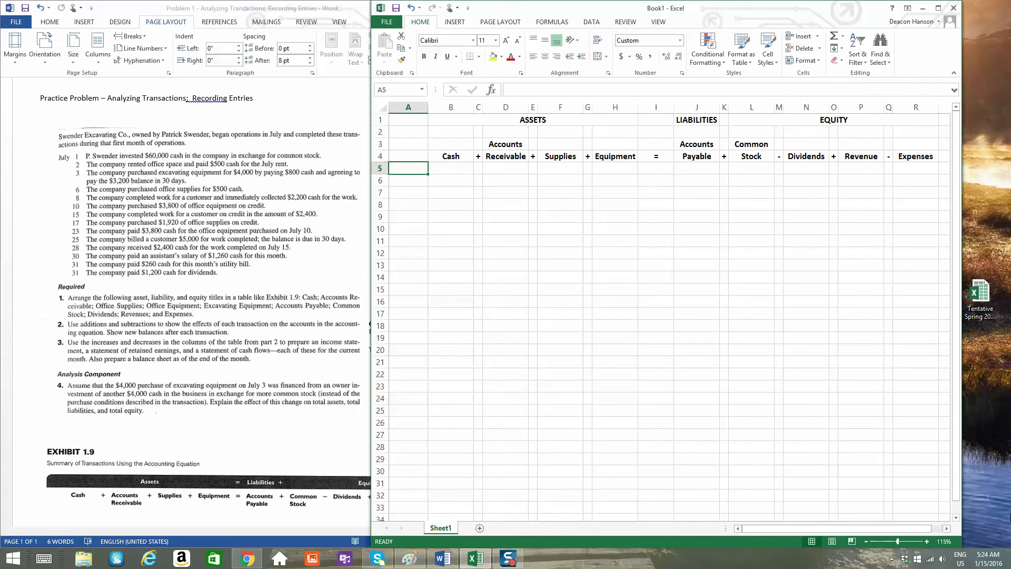
text(July 1)
key(Return)
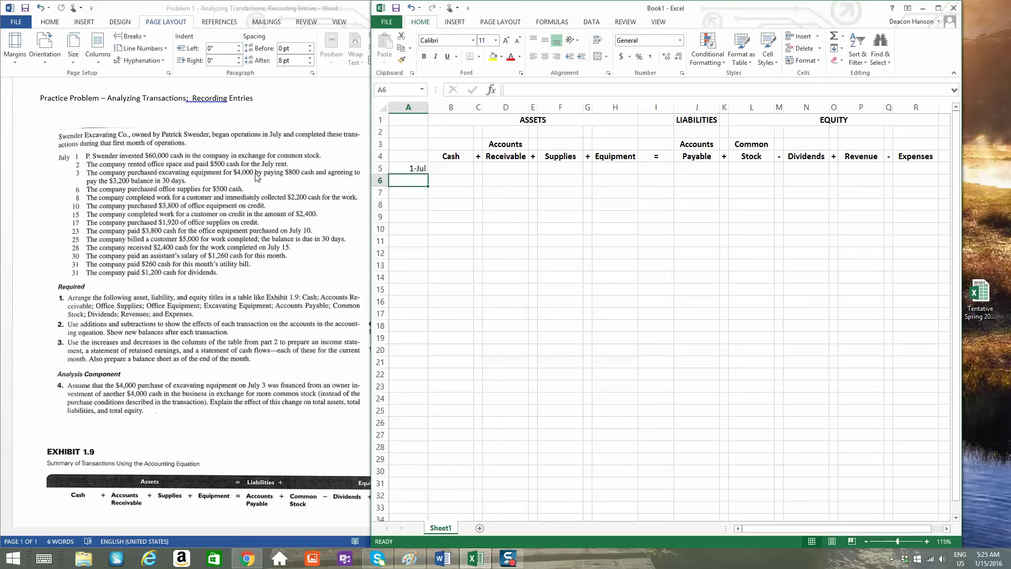
click(461, 172)
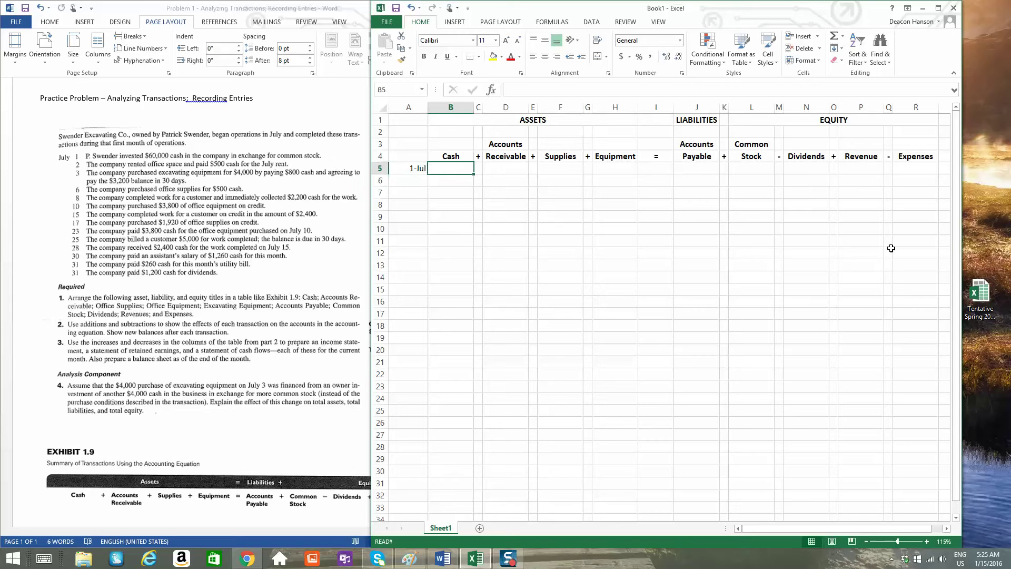
text(60000)
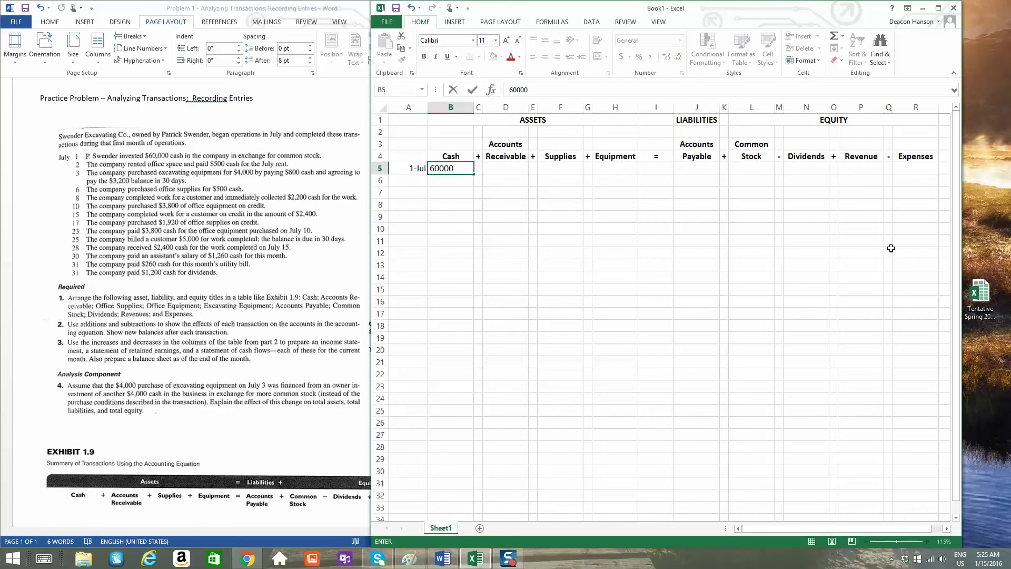
key(Return)
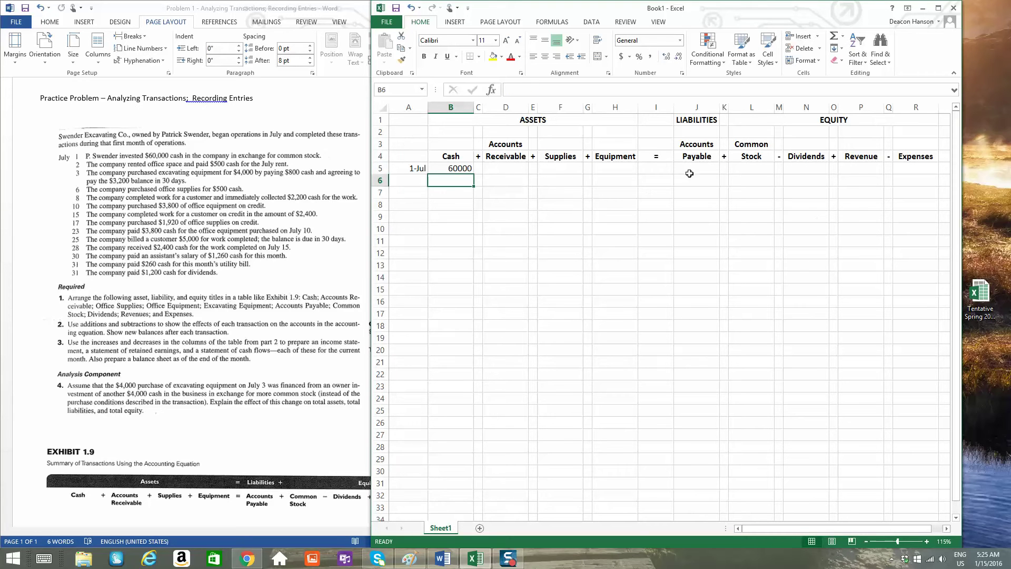
click(743, 171)
text(60000)
click(614, 325)
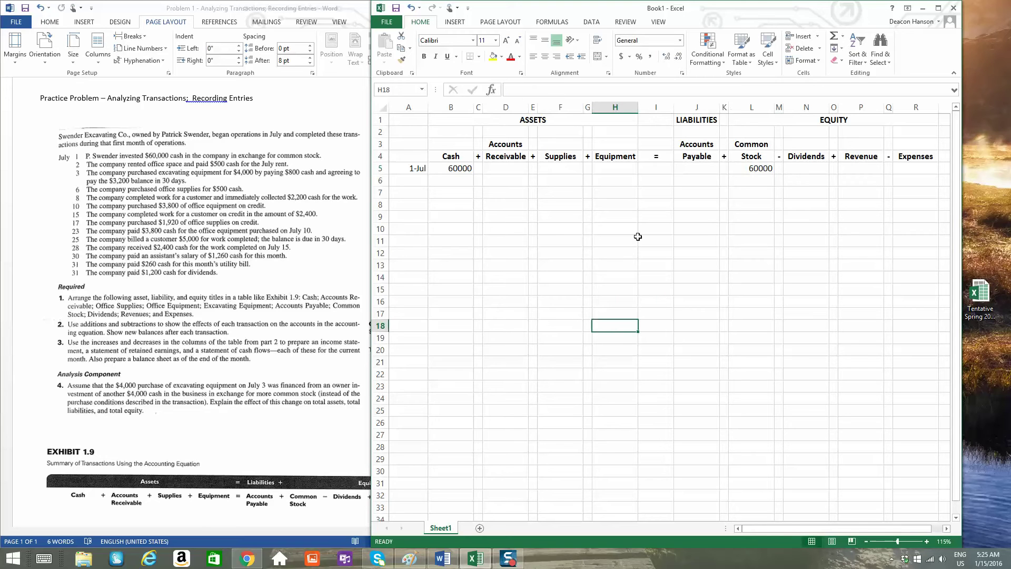
Step: Give the row 4 headers from Cash to Expenses a bottom border
drag(445, 158, 909, 154)
click(470, 57)
click(647, 316)
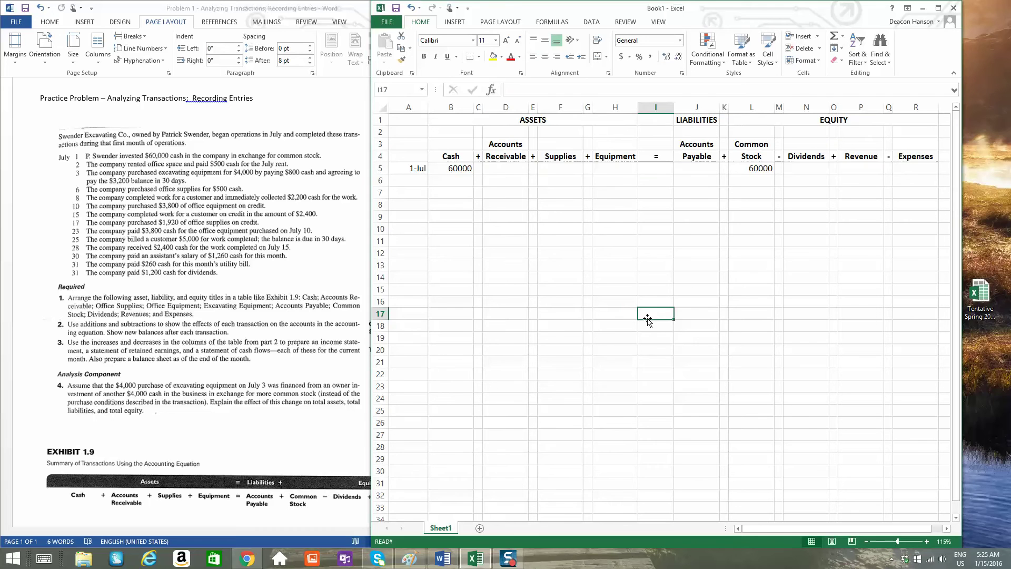
drag(654, 119, 658, 483)
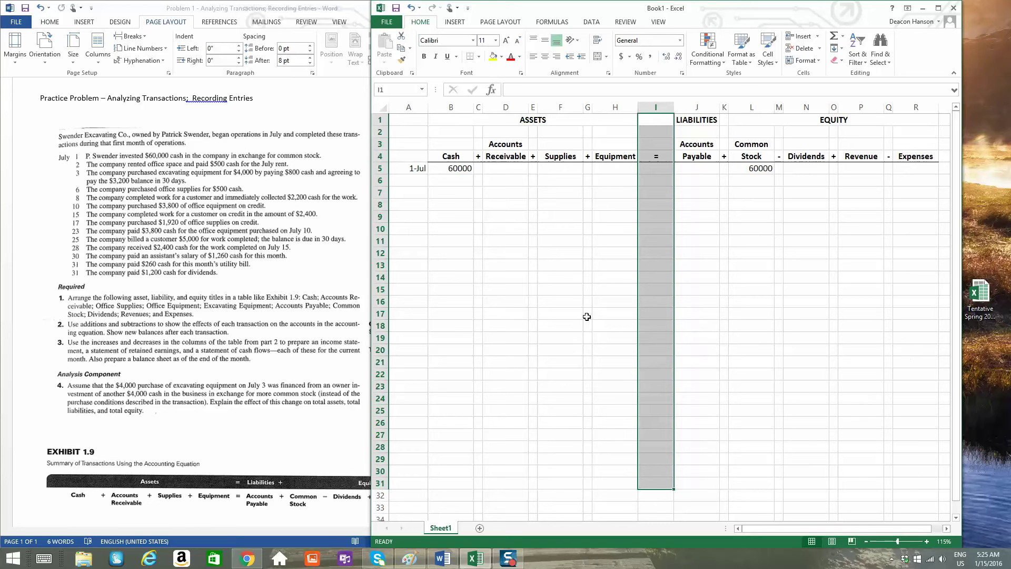
click(542, 310)
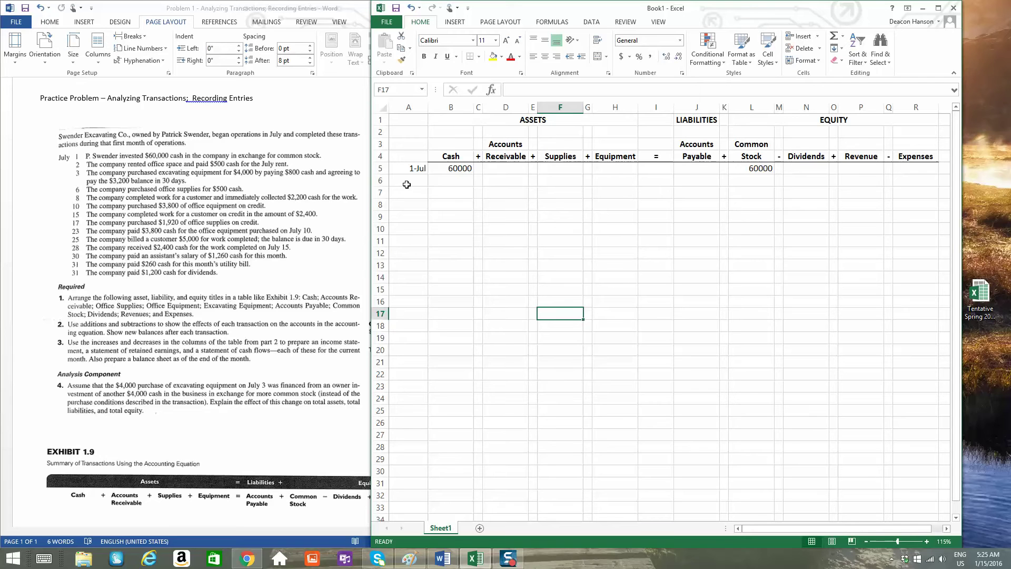
Step: Replace the A4 date with a centred July heading
click(407, 182)
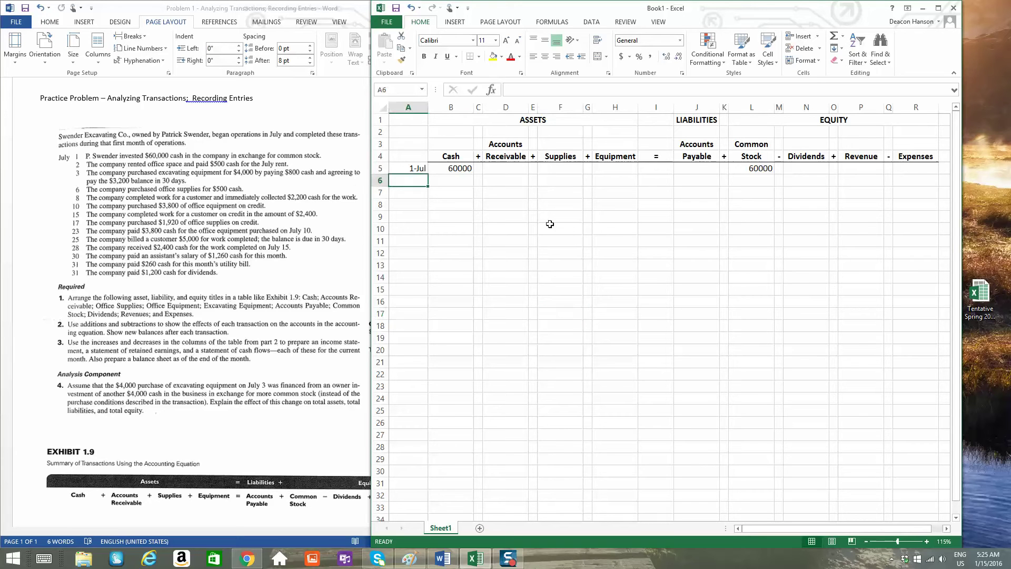
click(410, 166)
drag(410, 167, 410, 155)
text(Jul)
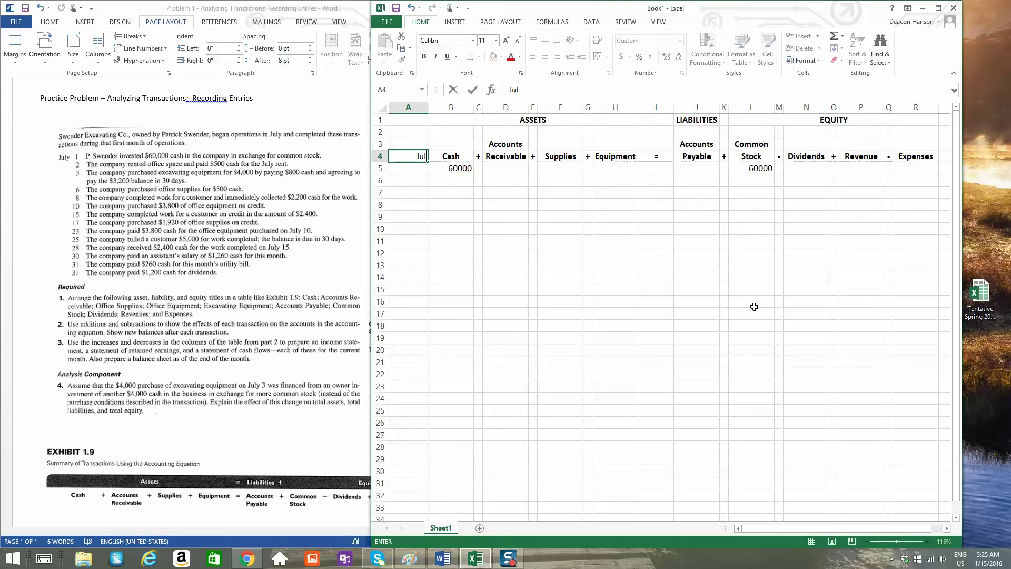
key(Return)
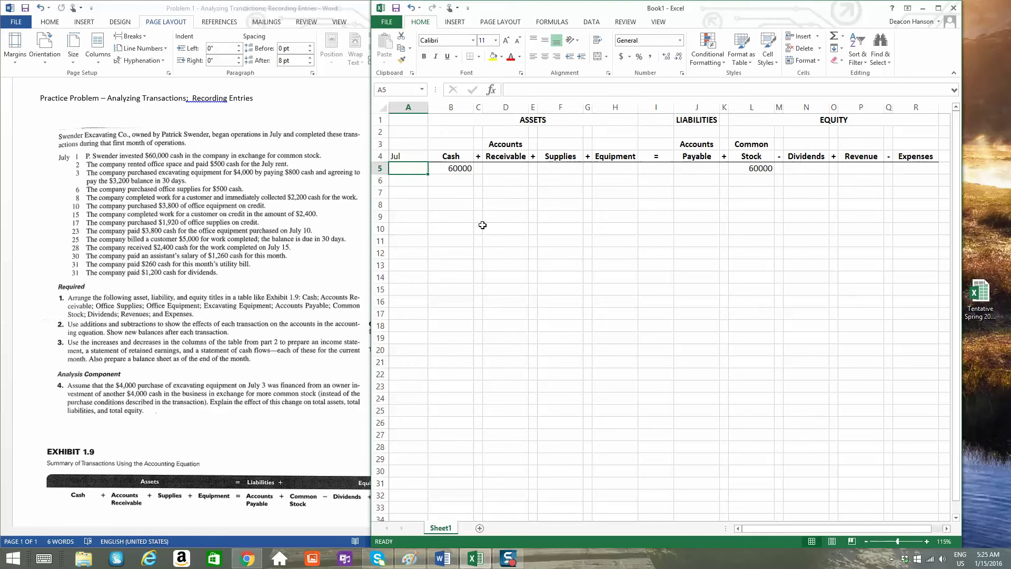
double_click(406, 155)
text(y')
key(BackSpace)
key(Return)
key(Up)
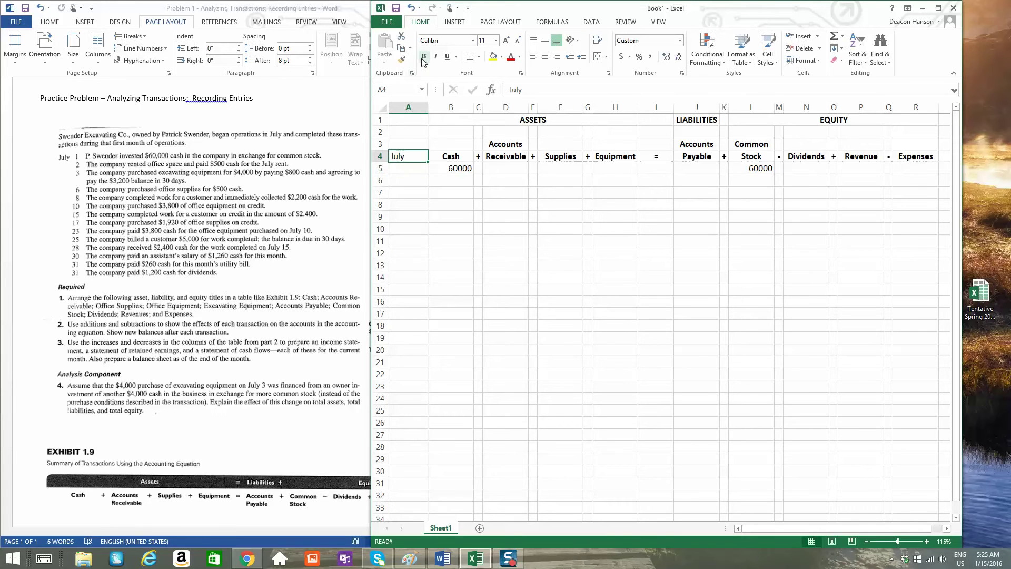
click(546, 57)
Step: Number the first two transactions 1 and 2 in A5 and A6
click(421, 216)
click(411, 169)
text(a)
click(412, 228)
click(400, 168)
text(1)
click(410, 216)
click(412, 179)
text(2)
click(448, 289)
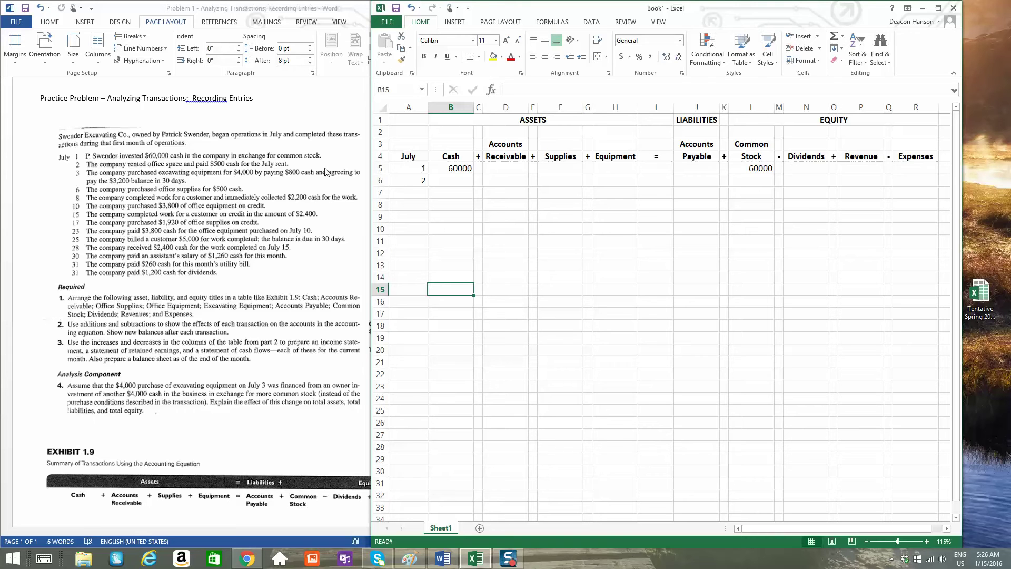
Step: Enter -500 under Cash and -500 under Expenses for transaction 2
click(451, 182)
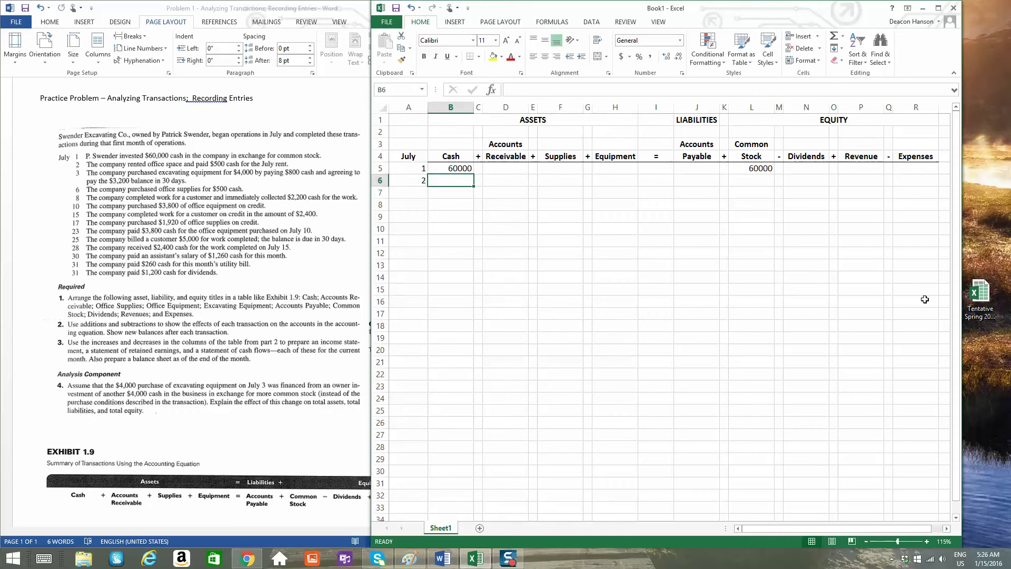
text(-500)
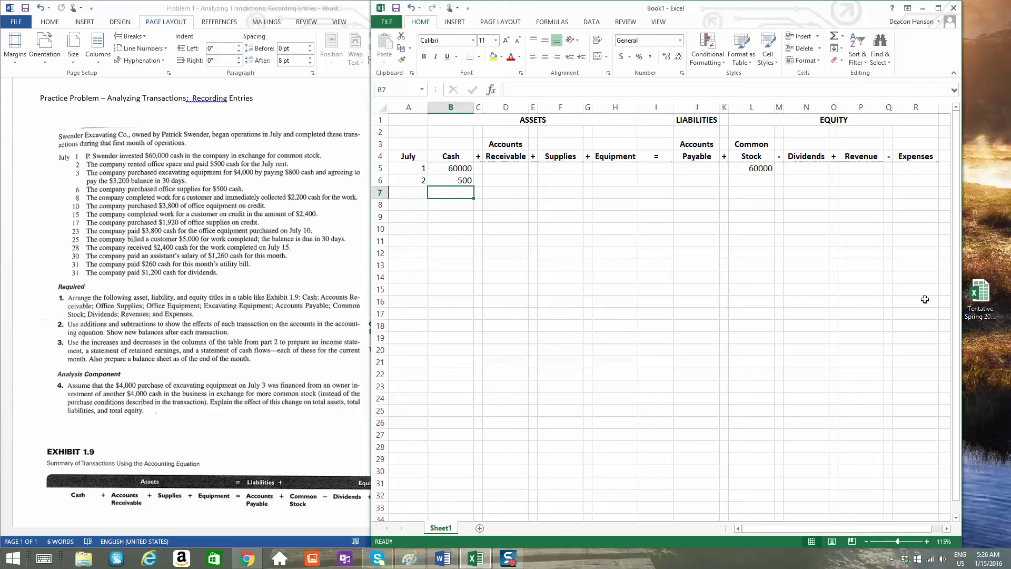
key(Return)
click(909, 181)
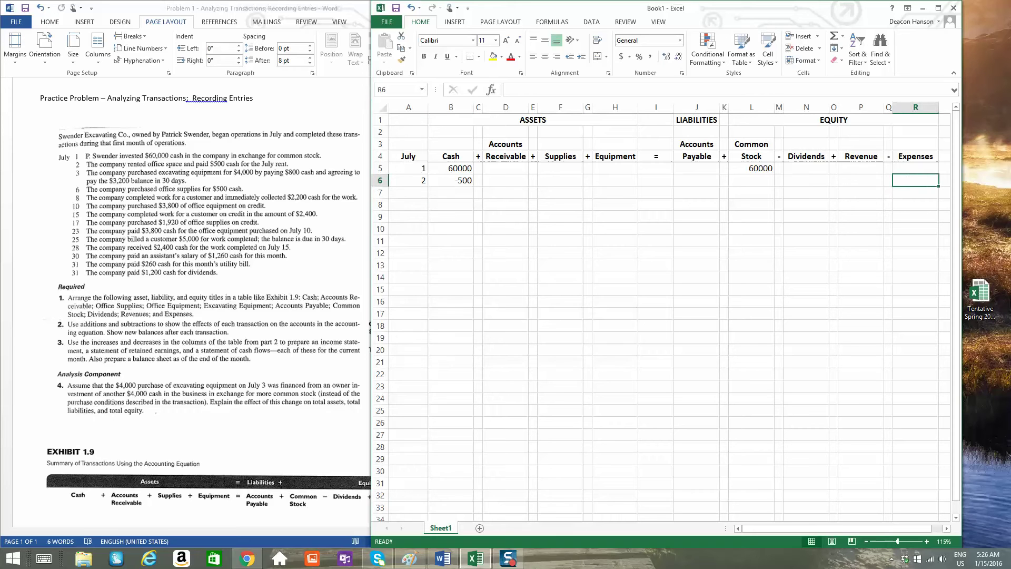
text(-500)
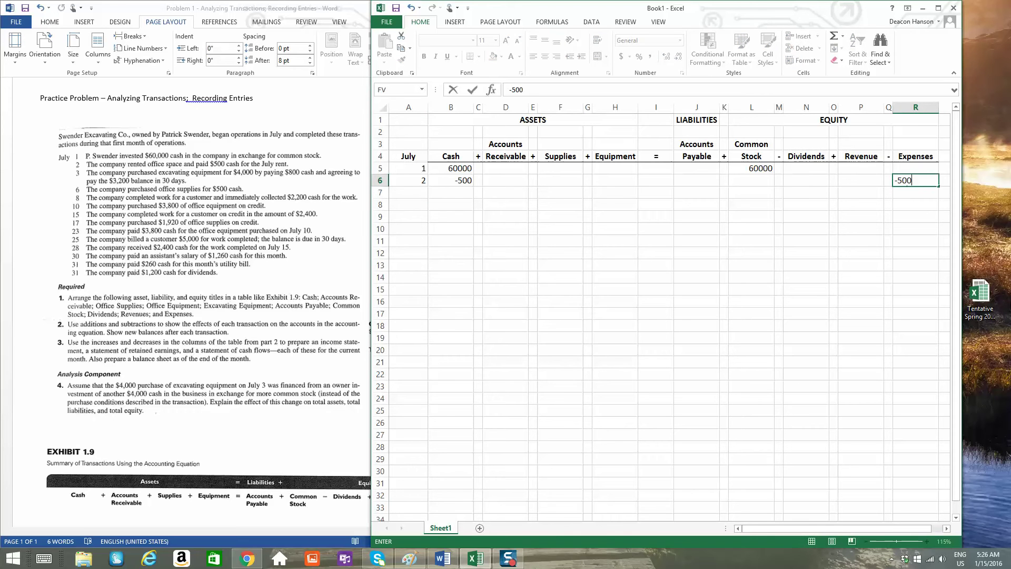
click(909, 361)
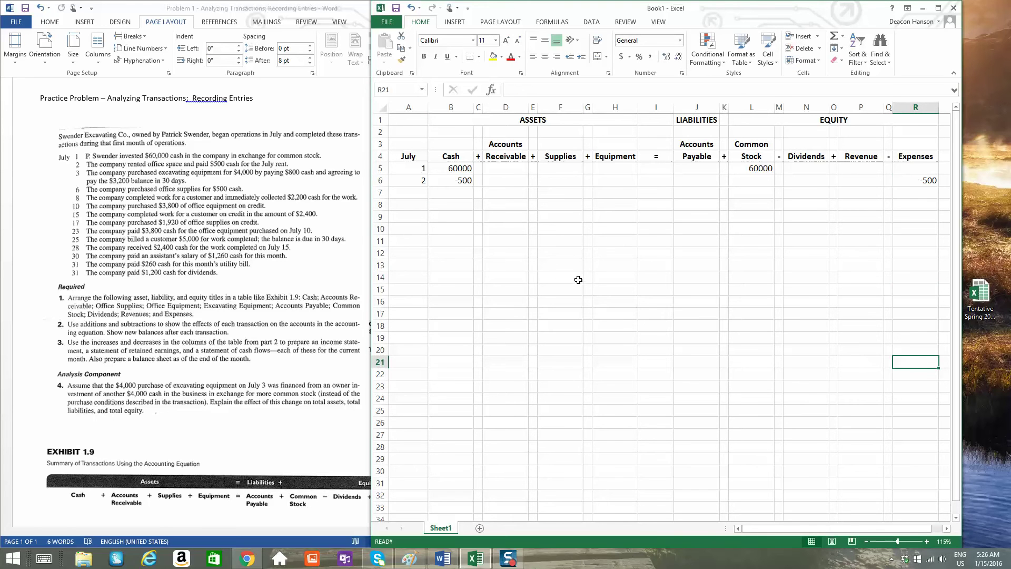
Step: Label the expense 'Rent Expense' in the cell beside it
scroll(577, 276, down, 1)
click(747, 229)
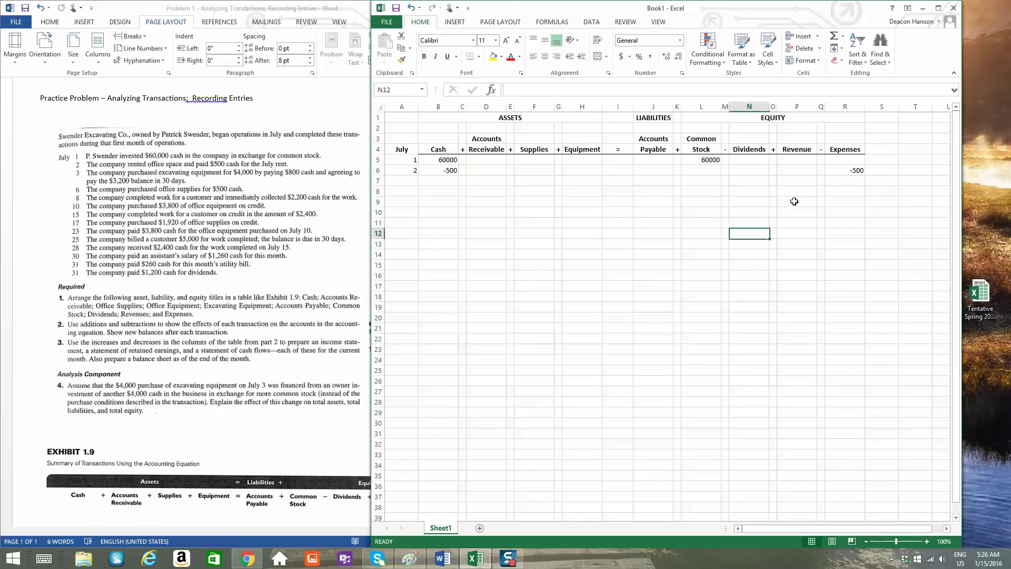
click(888, 179)
click(883, 167)
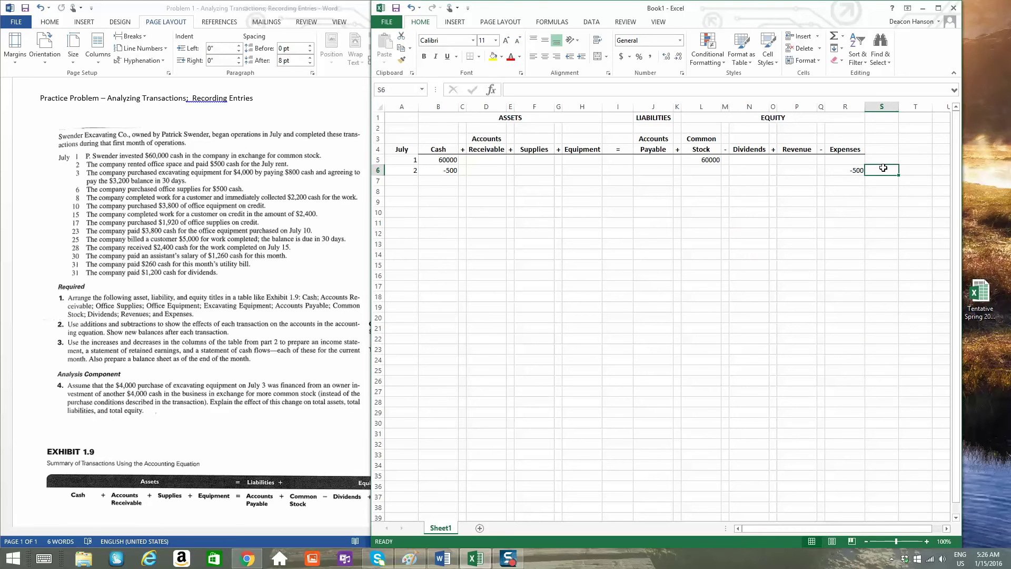
text(Rent Expense)
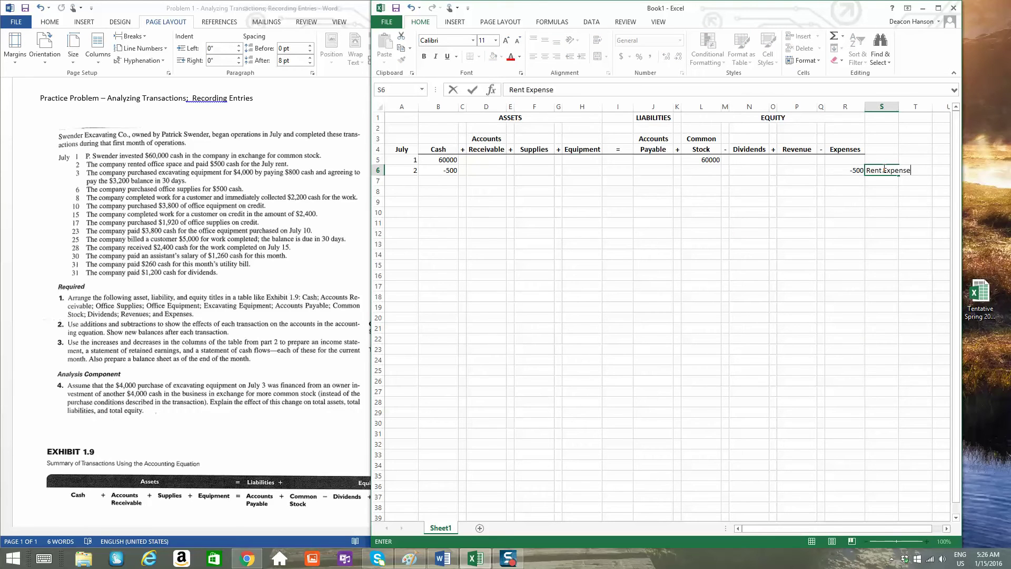
key(Return)
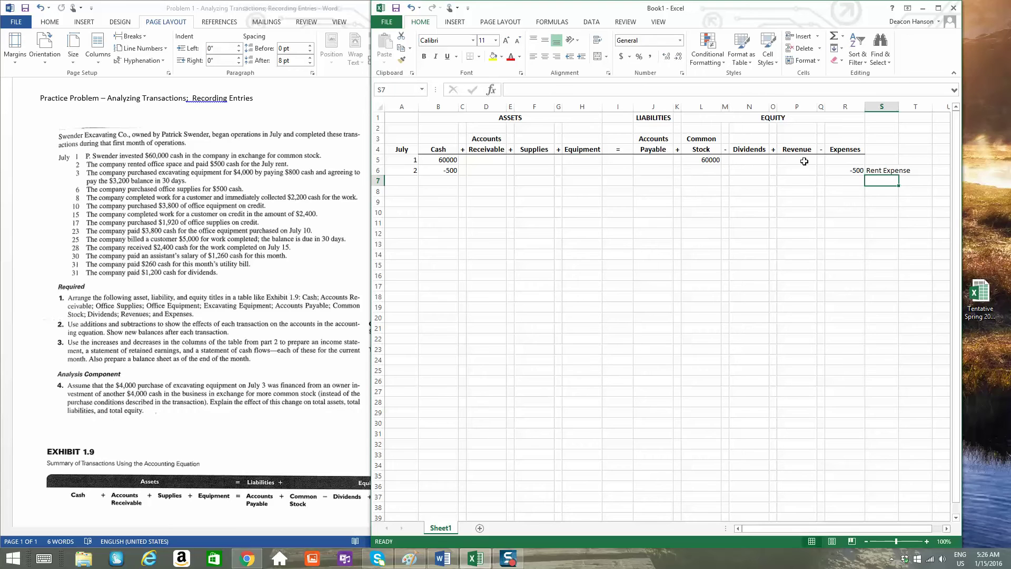
Step: Number row 7 as transaction 3 with -800 under Cash
click(406, 179)
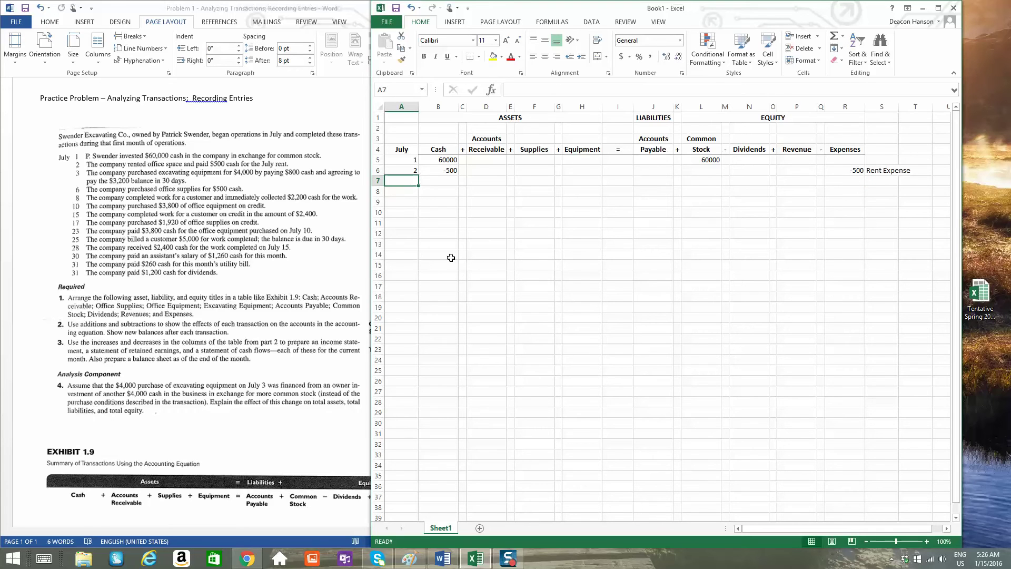
text(3)
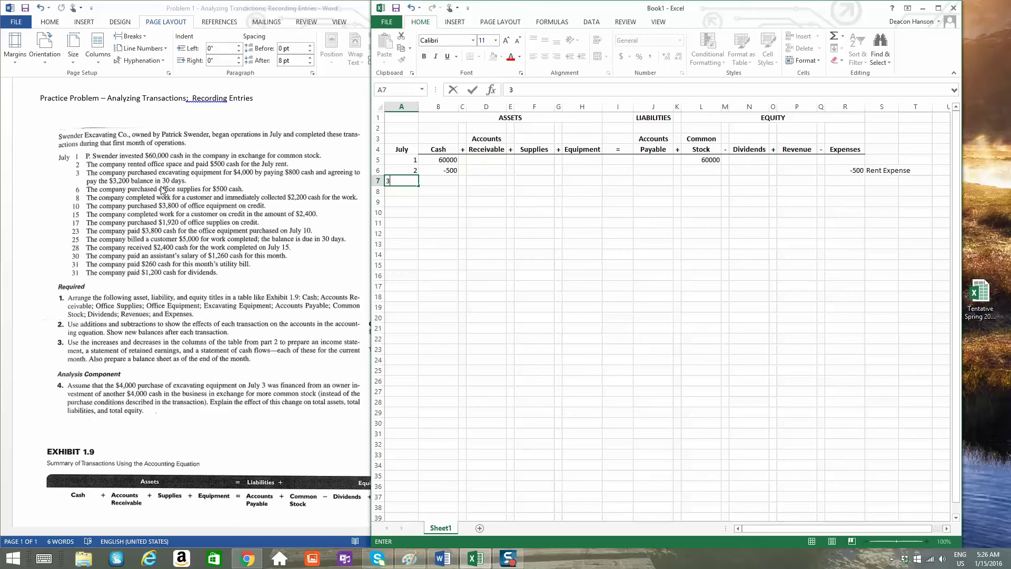
key(Tab)
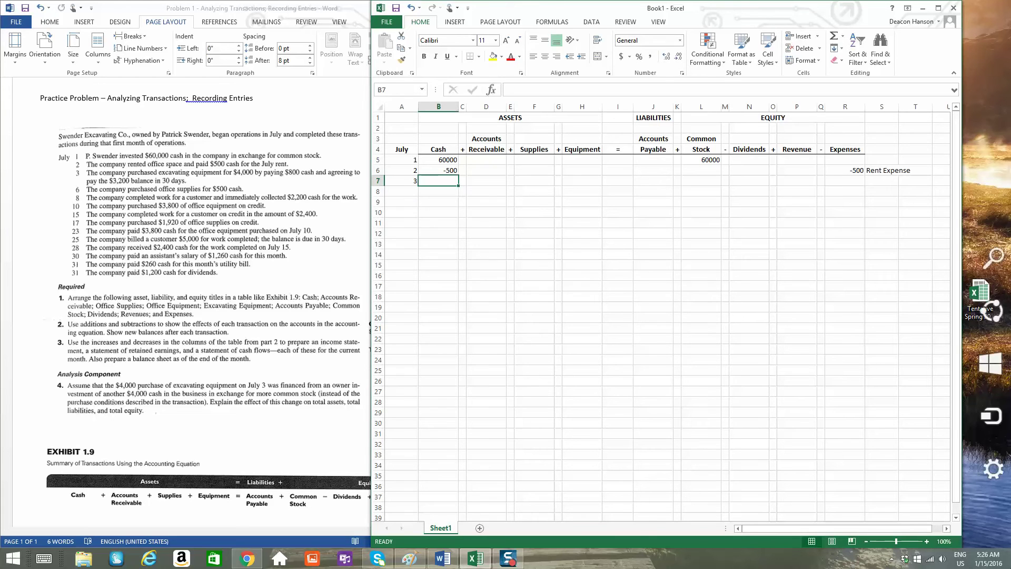
text(-800)
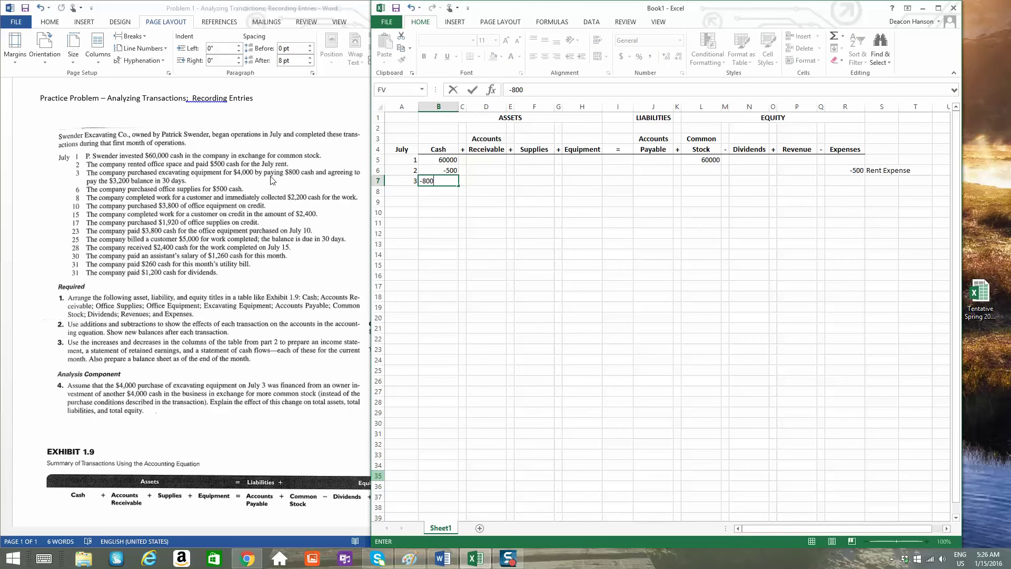
click(479, 241)
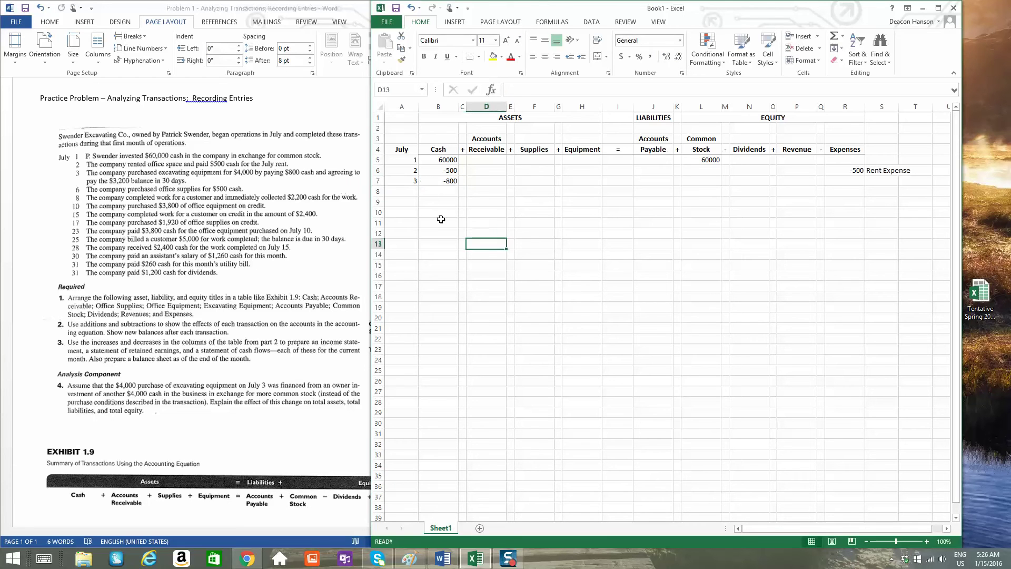
Step: Enter 3200 under Accounts Payable and 4000 under Equipment for transaction 3
click(654, 181)
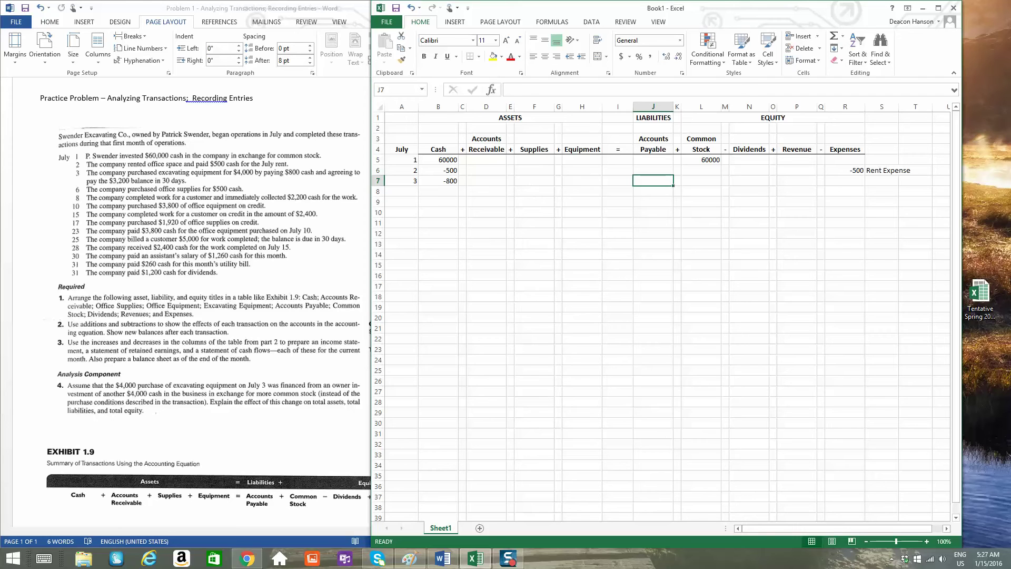
text(3200)
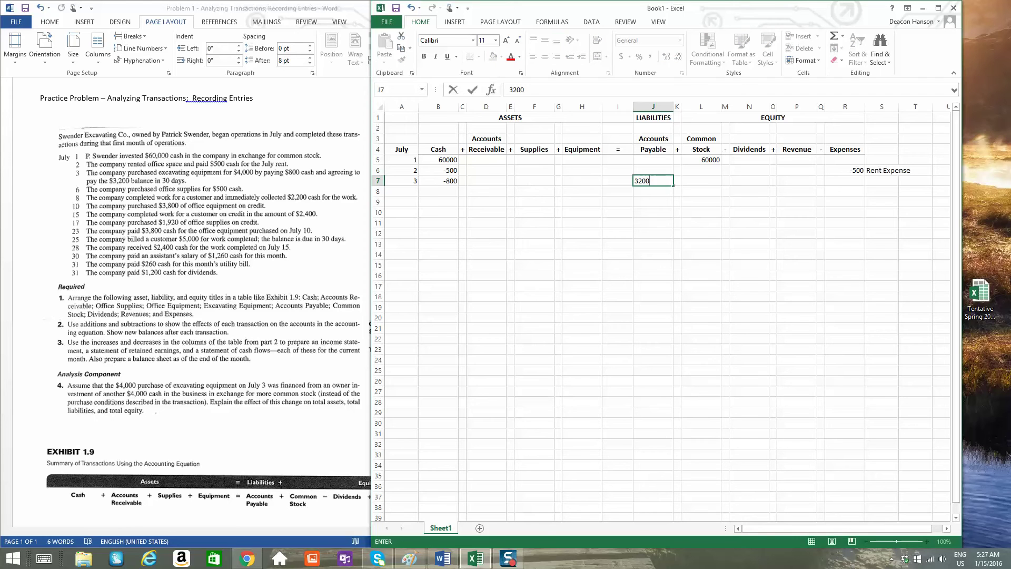
click(640, 201)
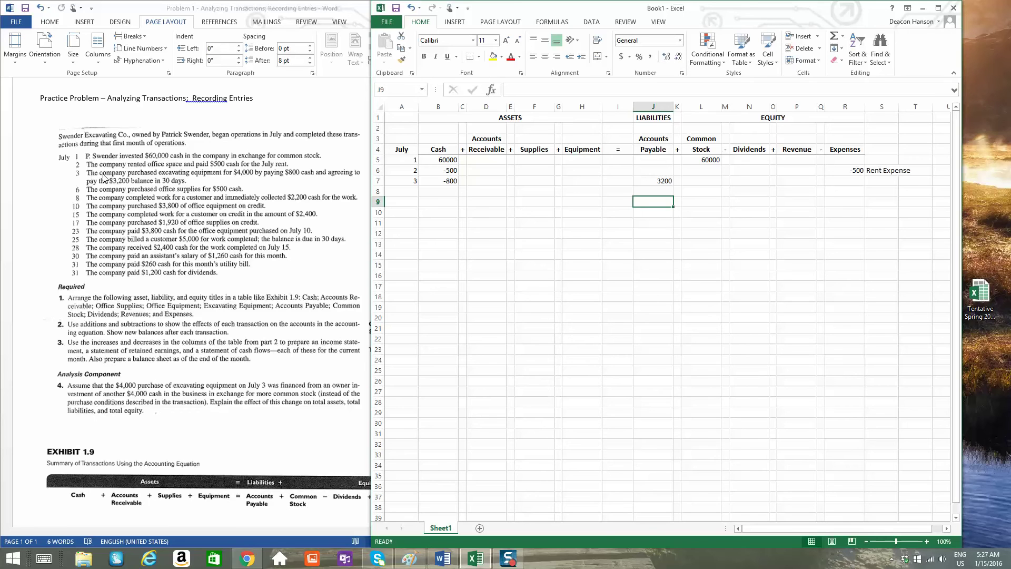
click(579, 183)
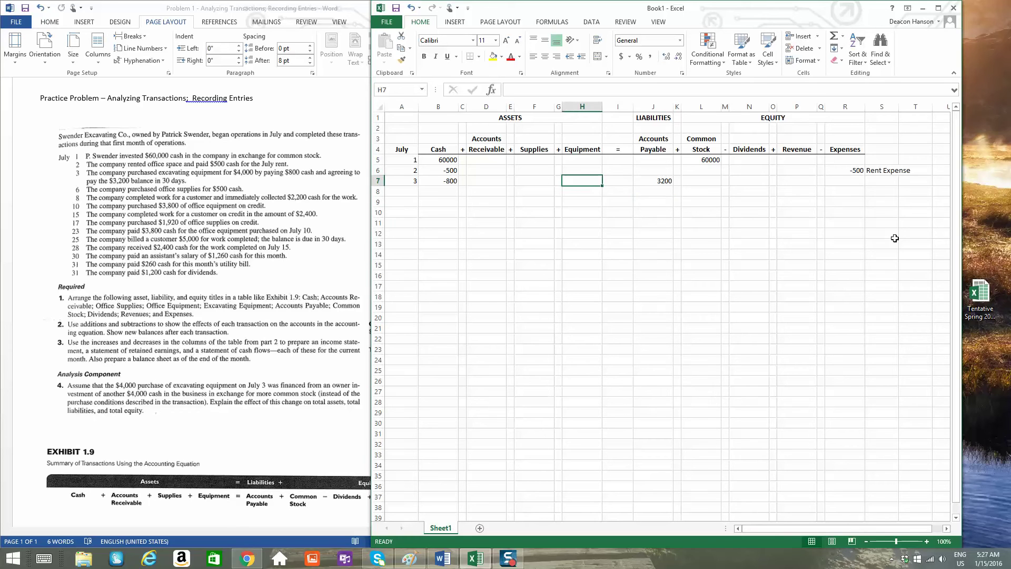
text(4000)
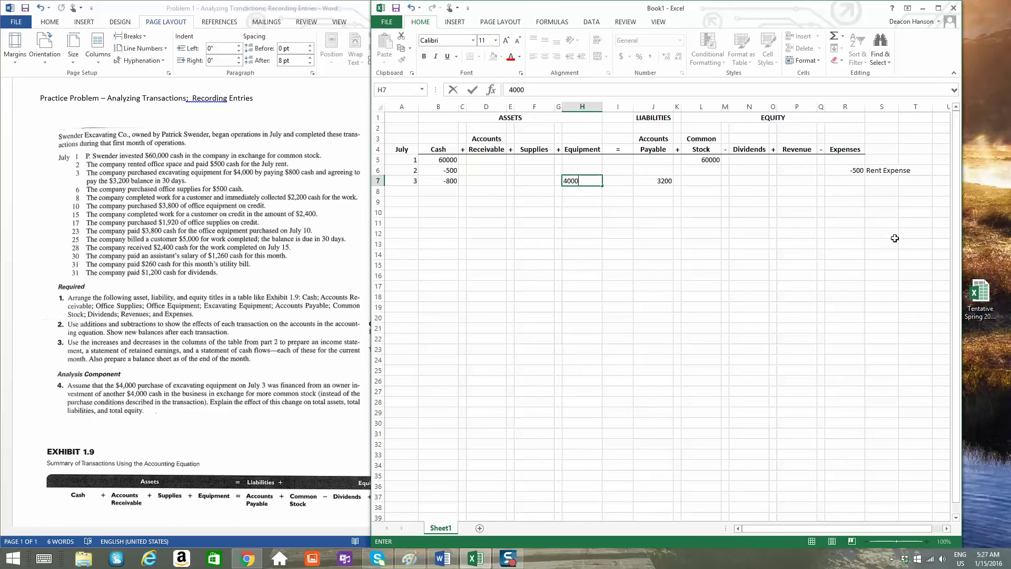
click(652, 265)
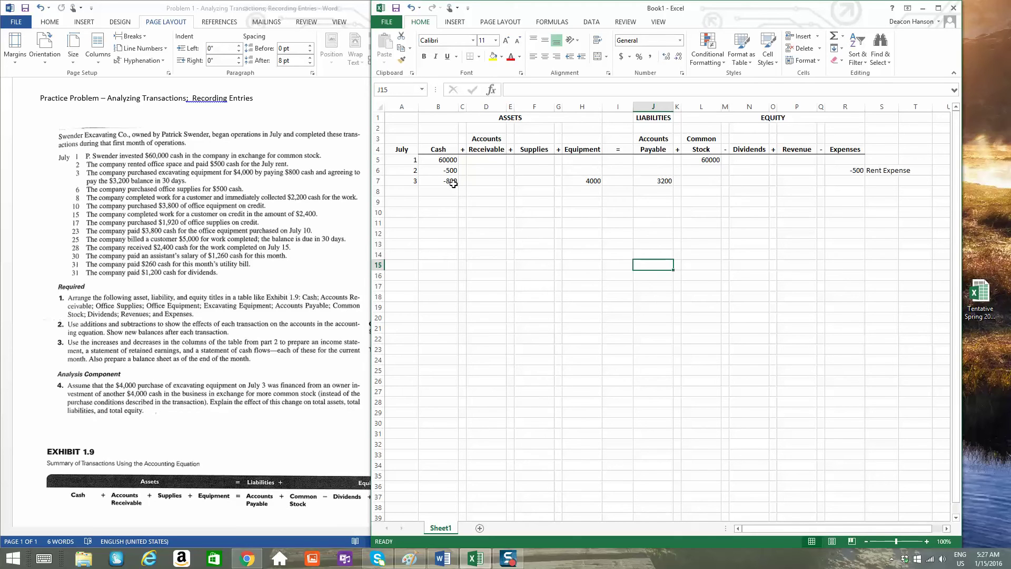
Step: Select the row 7 asset entries to check their sums in the status bar
drag(439, 118, 560, 182)
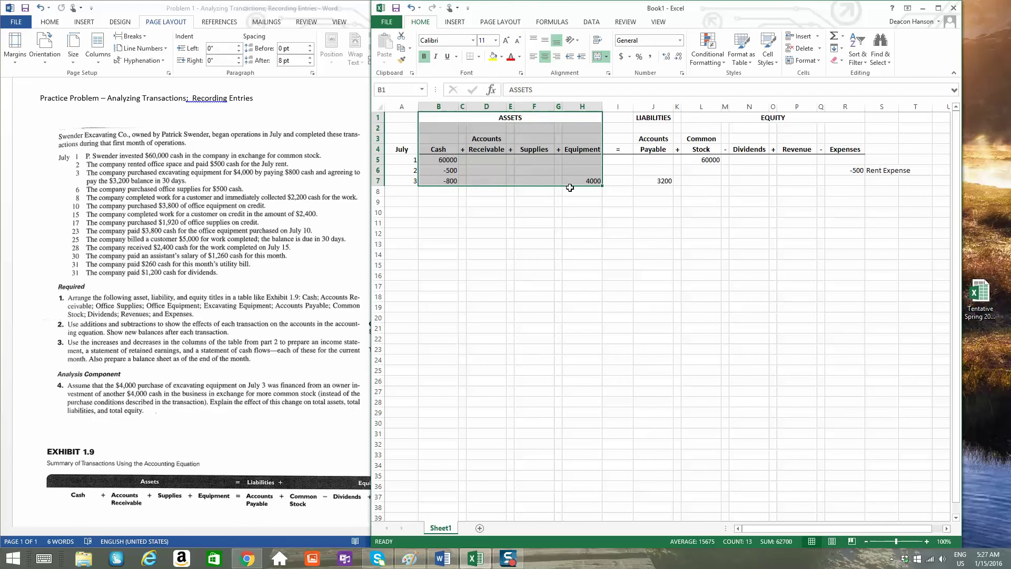
click(581, 201)
drag(445, 180, 583, 180)
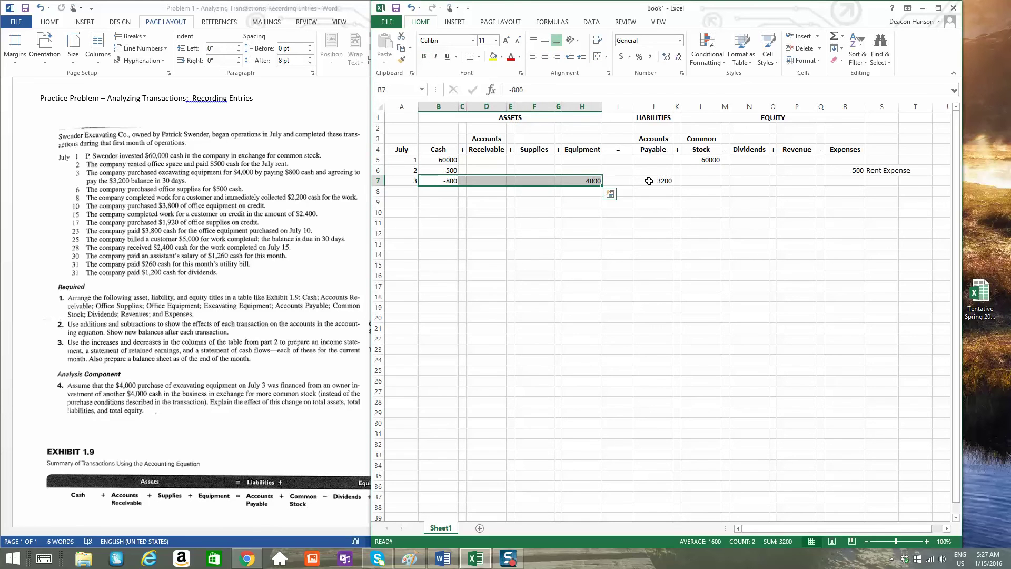
click(570, 216)
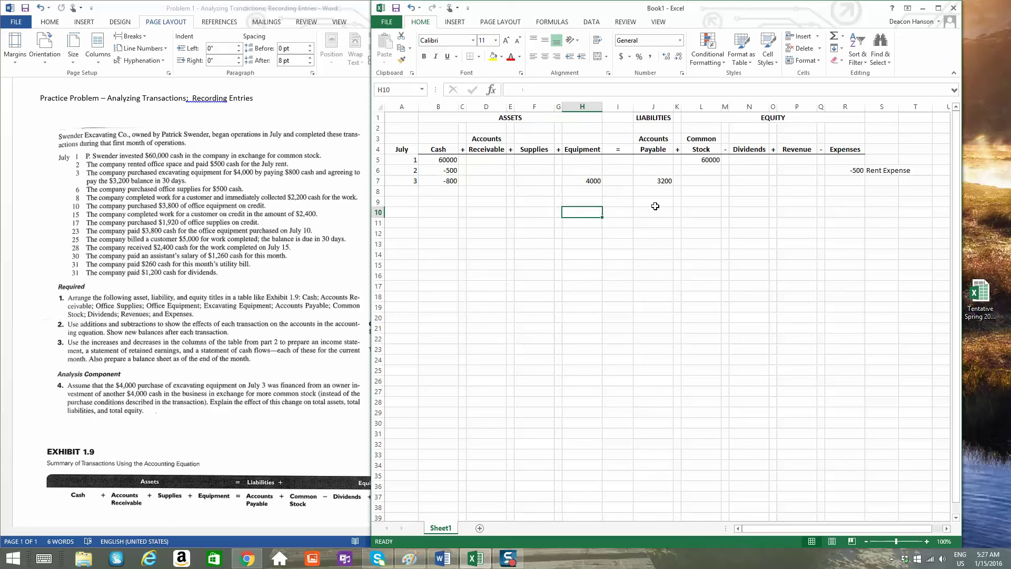
click(666, 183)
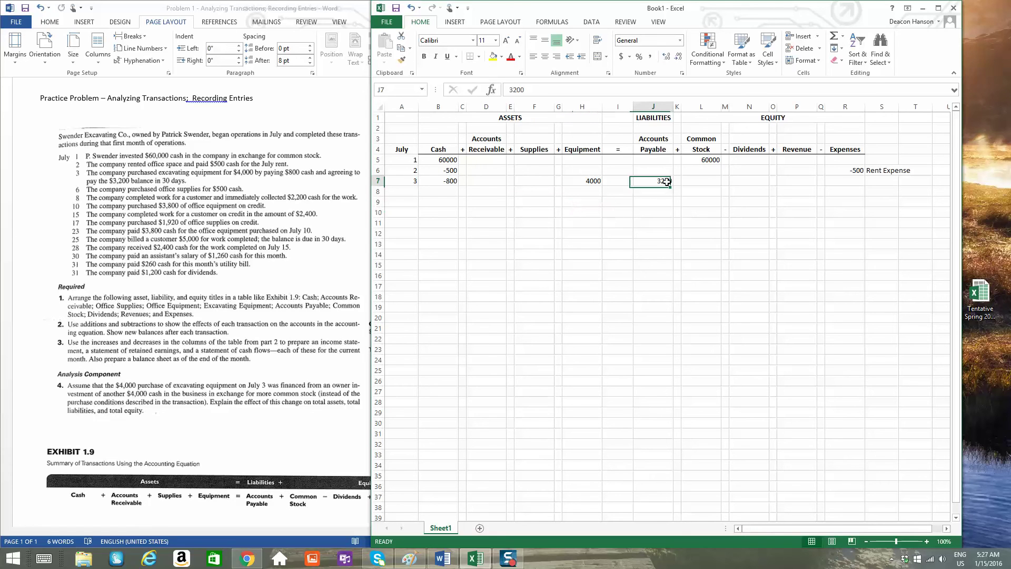
Step: Number the next transaction 6 in A8
click(429, 192)
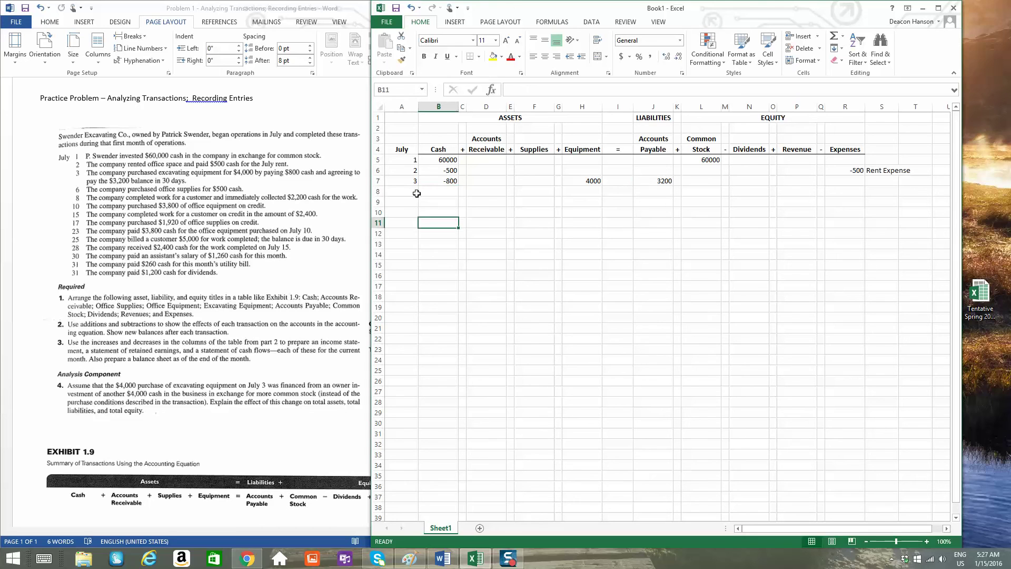
click(412, 192)
text(4)
click(415, 211)
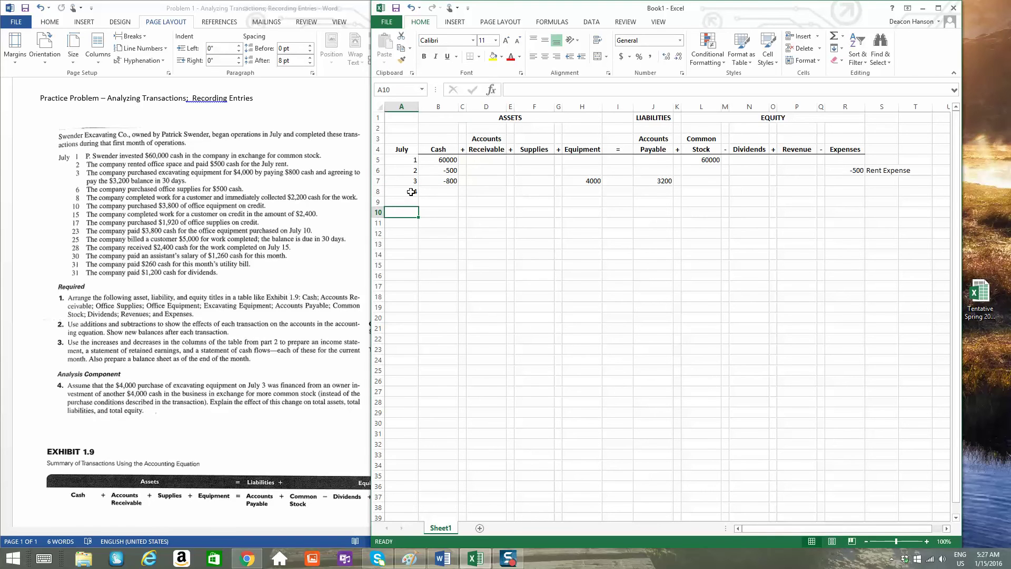
click(411, 192)
text(6)
click(435, 263)
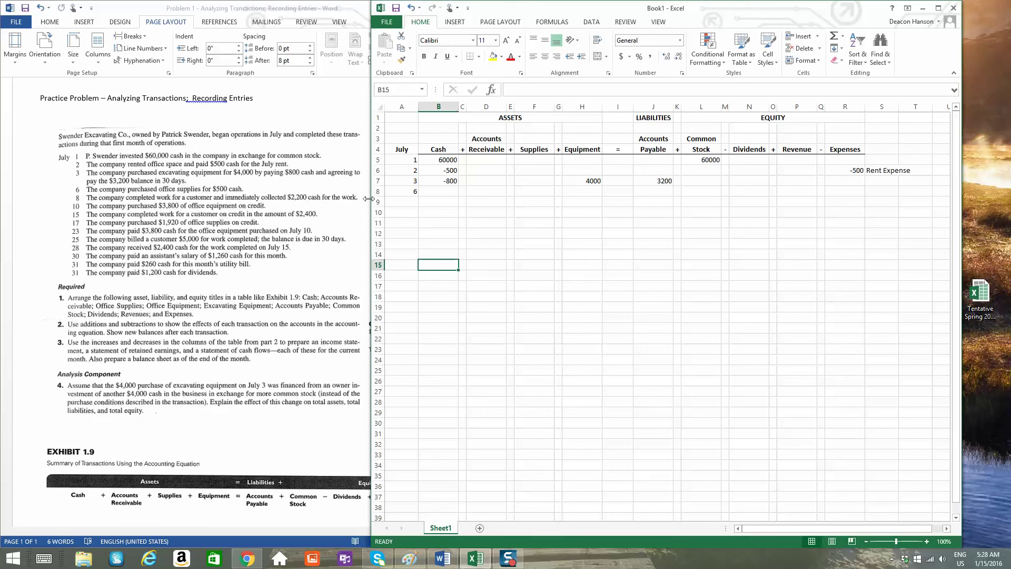
Step: Enter 500 under Supplies and -500 under Cash for transaction 6
click(440, 191)
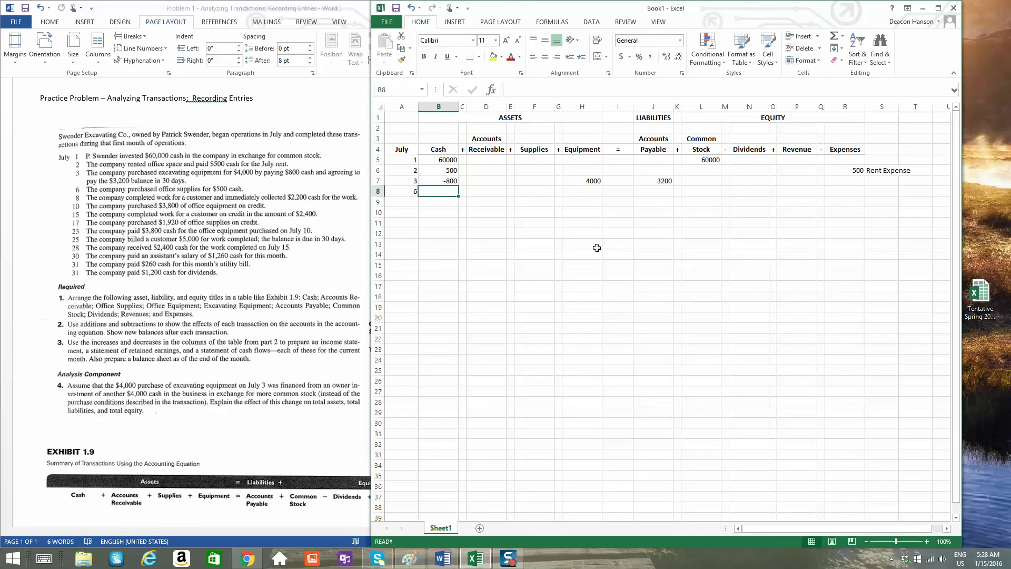
click(543, 192)
text(5000)
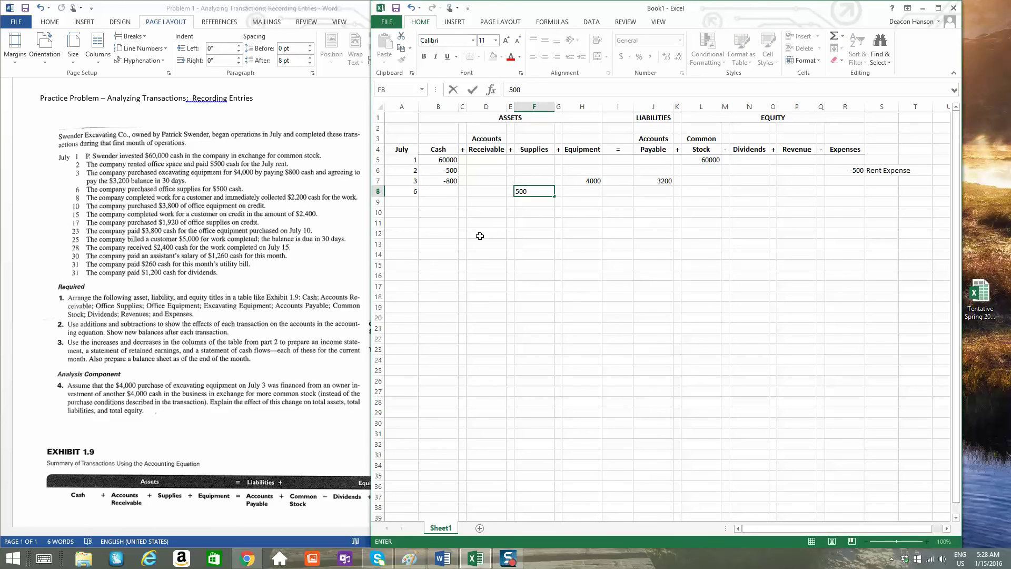
click(487, 228)
click(445, 194)
text(-500)
click(449, 264)
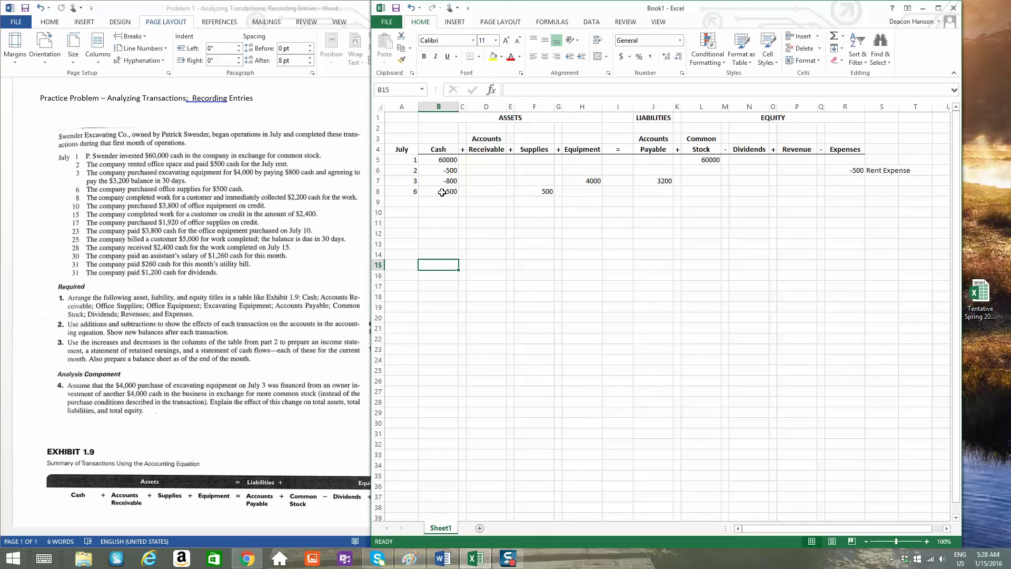
drag(442, 192, 571, 202)
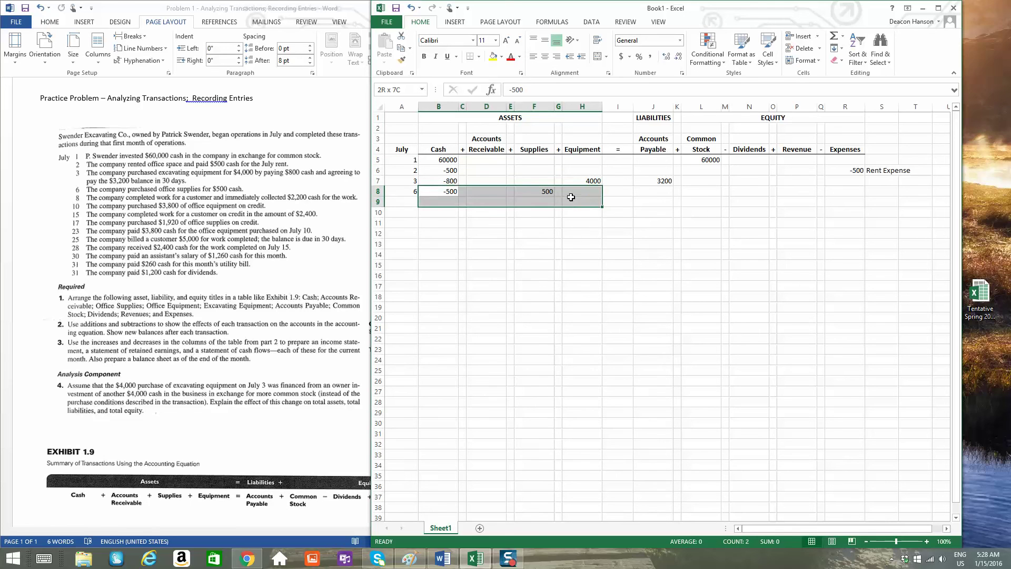
click(539, 268)
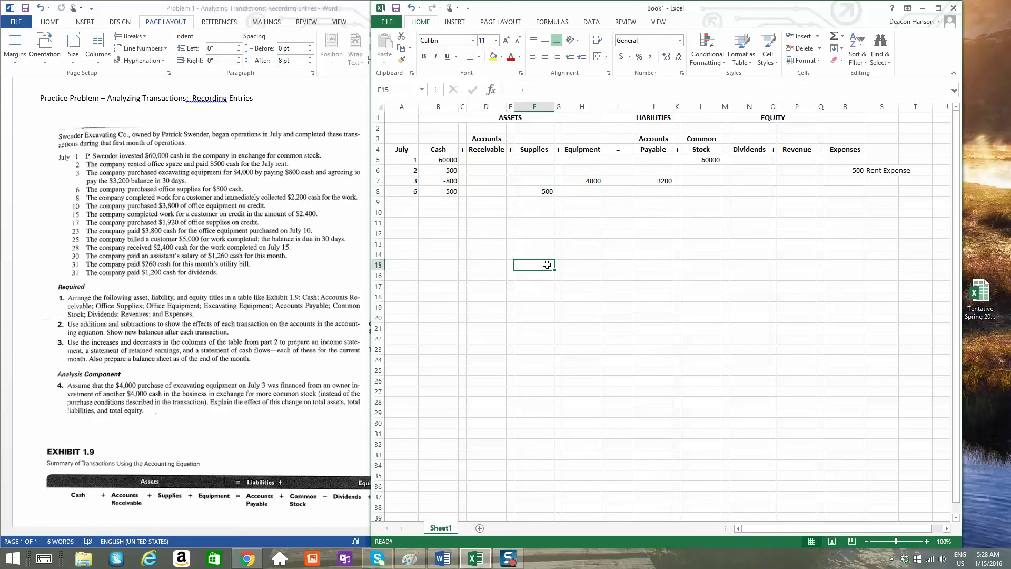
Step: Number row 9 as transaction 8 after locating the Revenue column
click(405, 204)
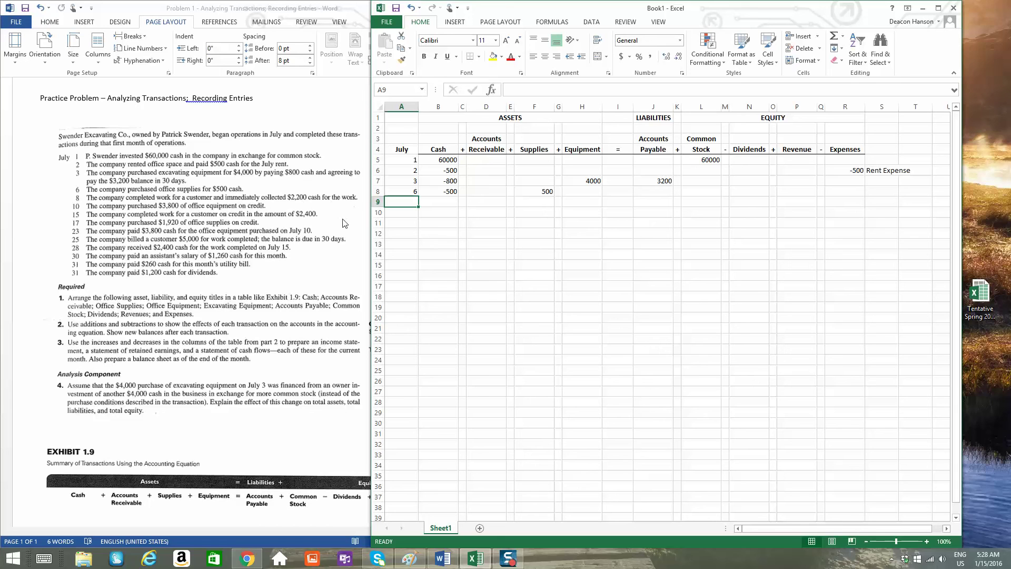
click(804, 150)
drag(805, 170, 802, 138)
click(798, 200)
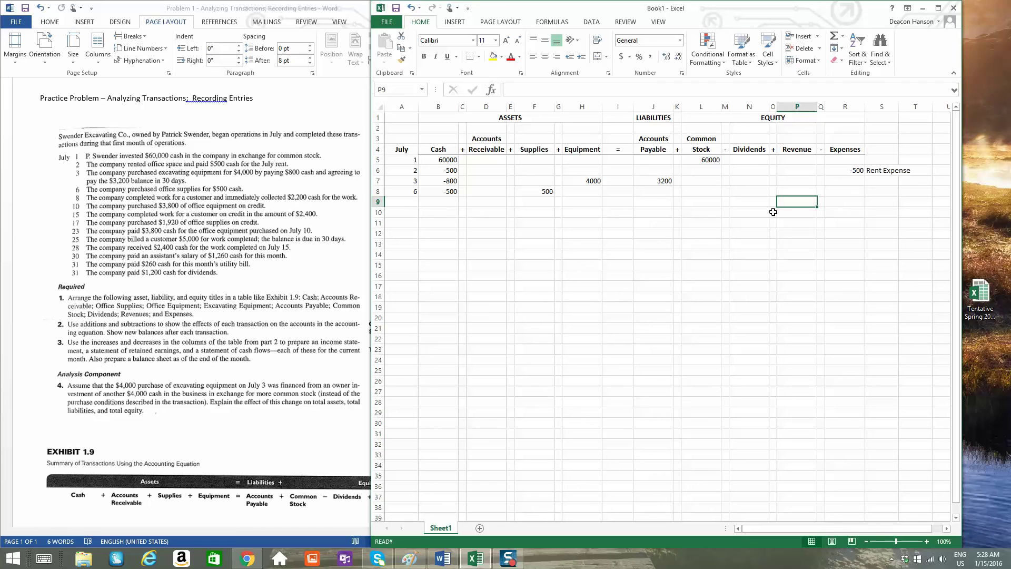
click(403, 201)
text(8)
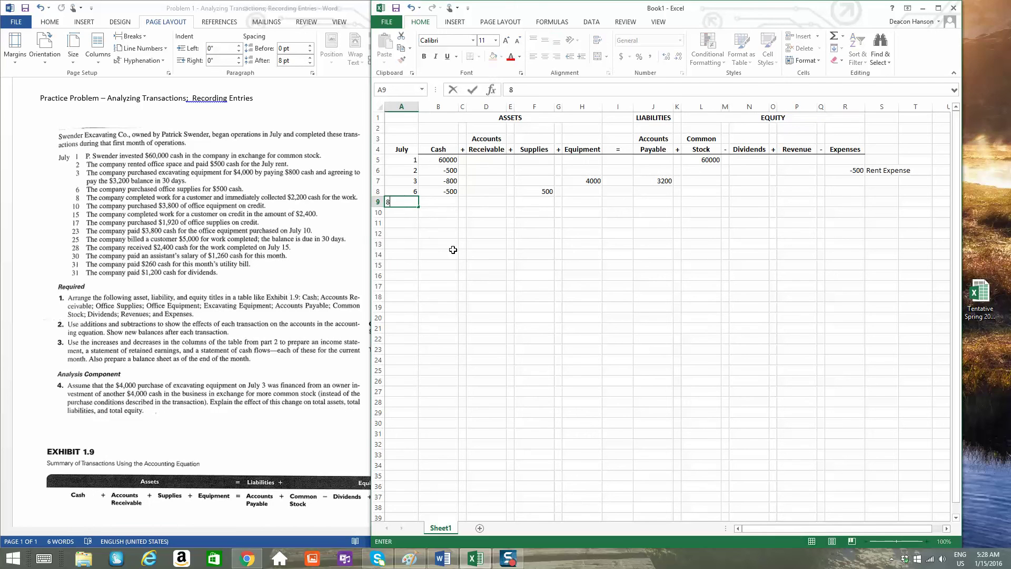
click(434, 254)
Step: Enter 2200 under Revenue and 2200 under Cash for transaction 8
click(791, 203)
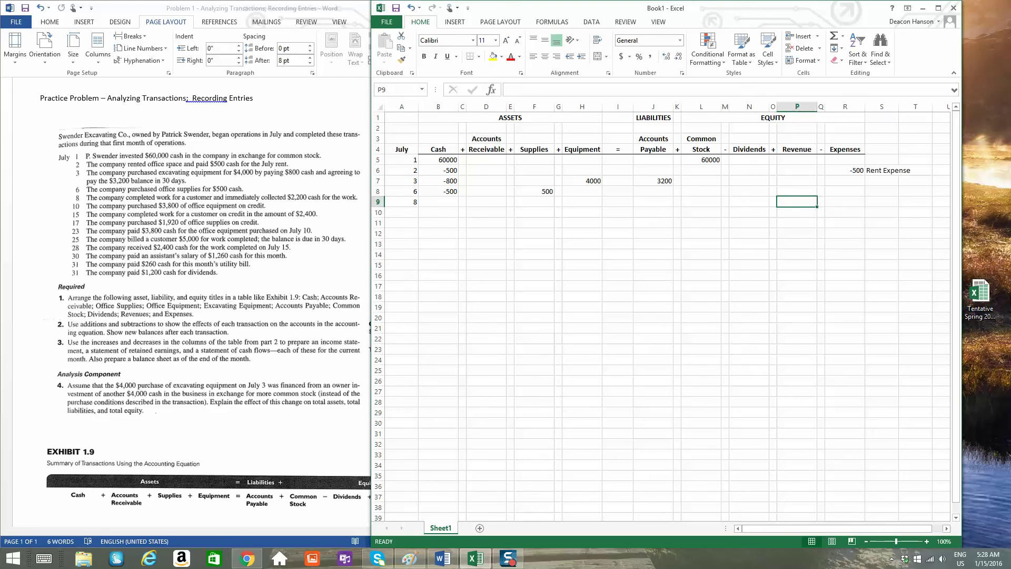
text(2200)
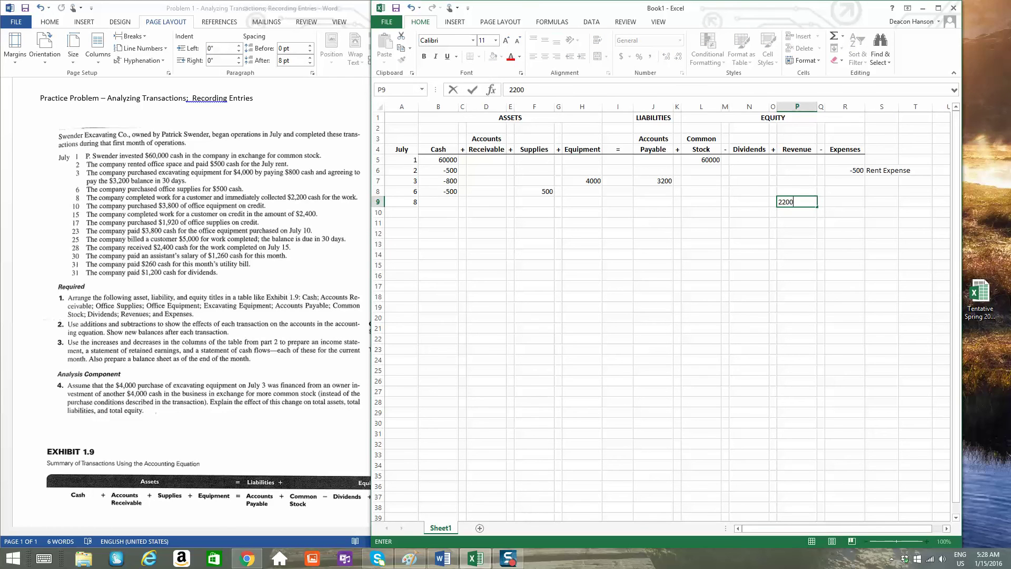
key(Return)
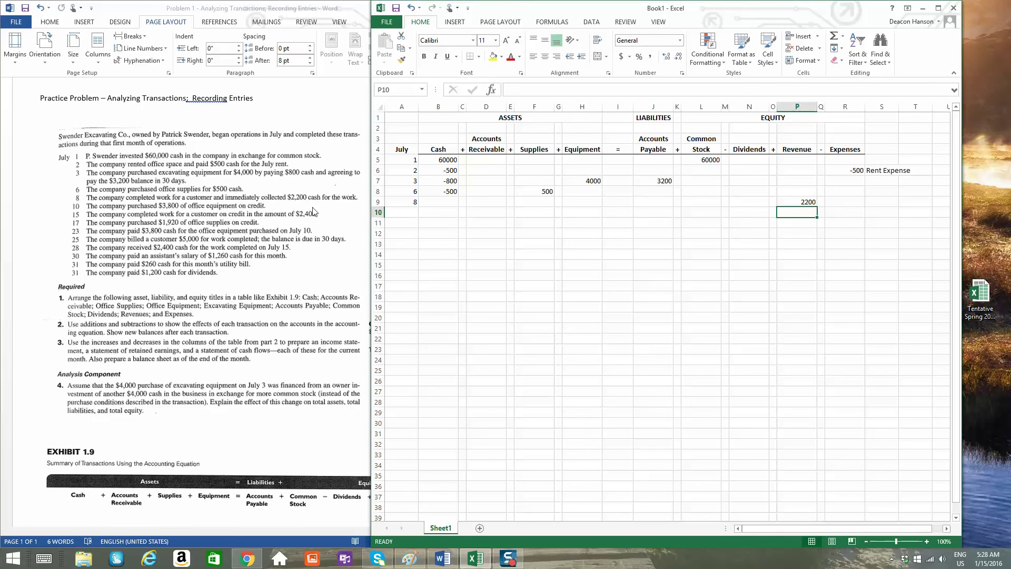
click(447, 202)
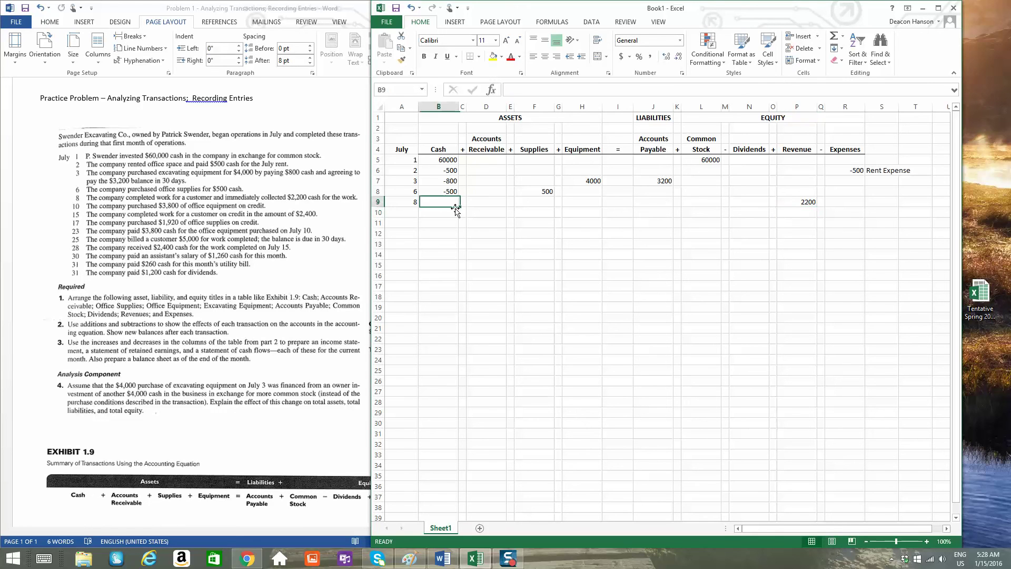
text(2200)
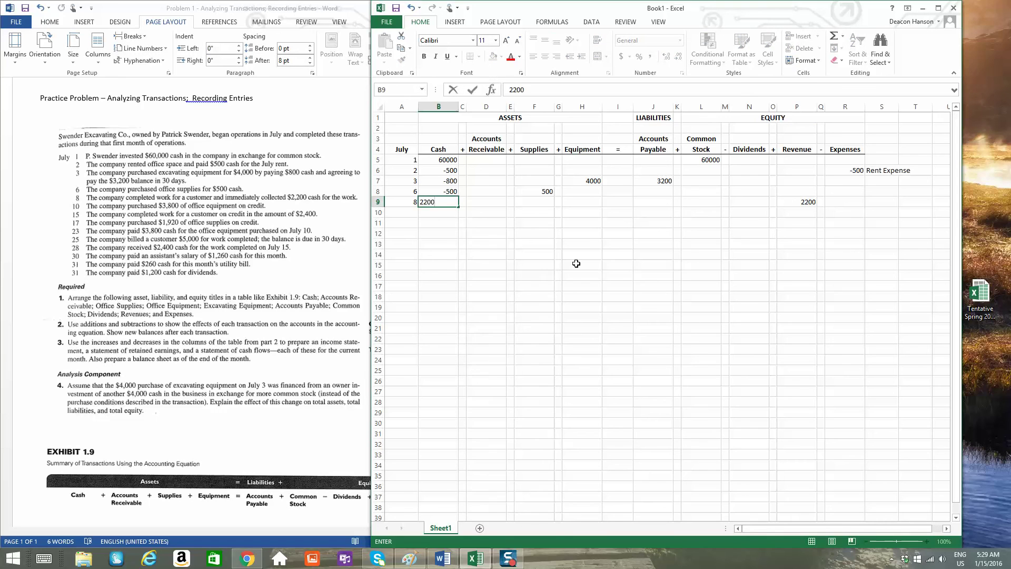
click(577, 263)
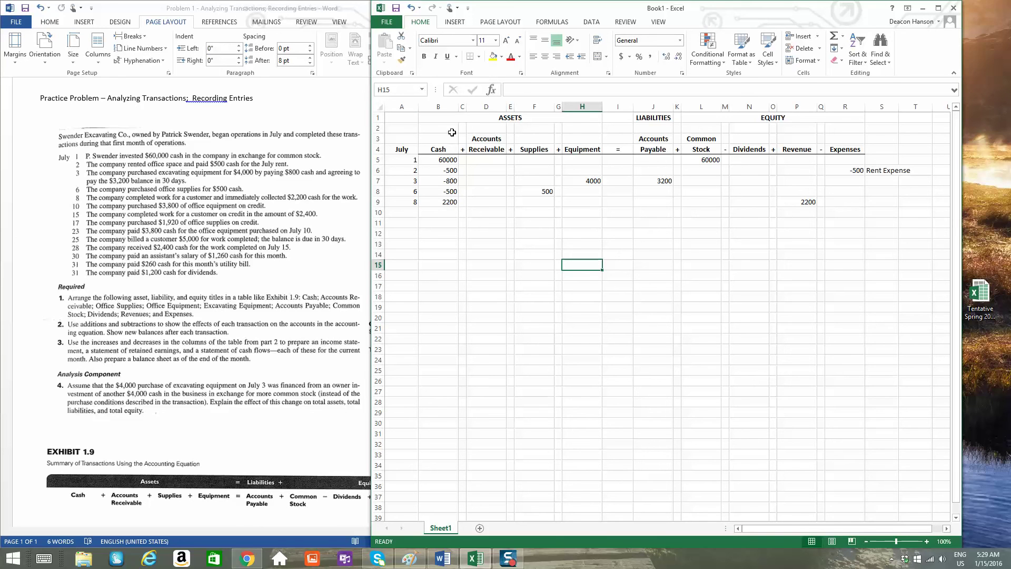
Step: Number row 10 as transaction 10 and locate the Accounts Payable column
click(411, 214)
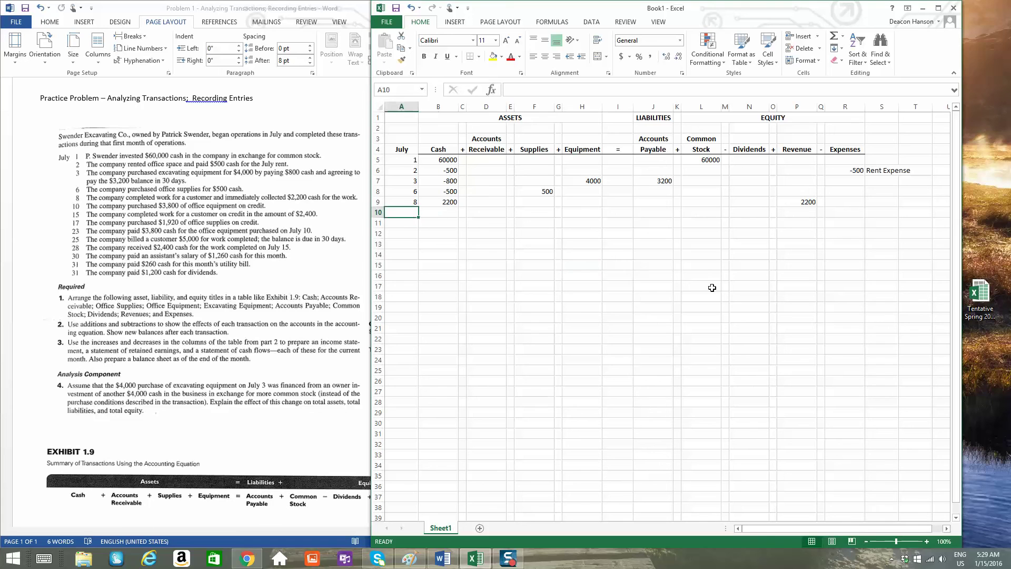
text(10)
click(534, 319)
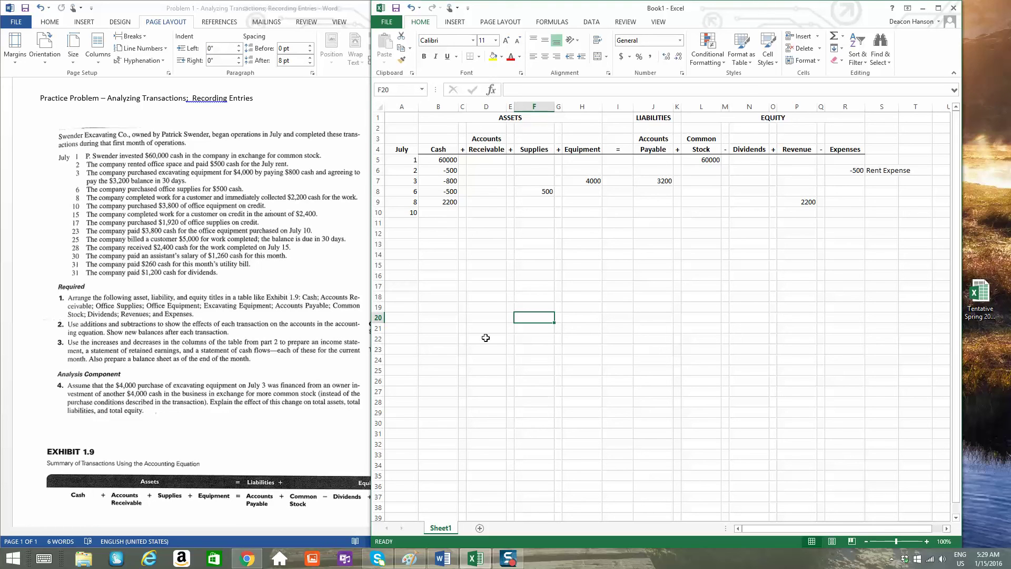
click(620, 263)
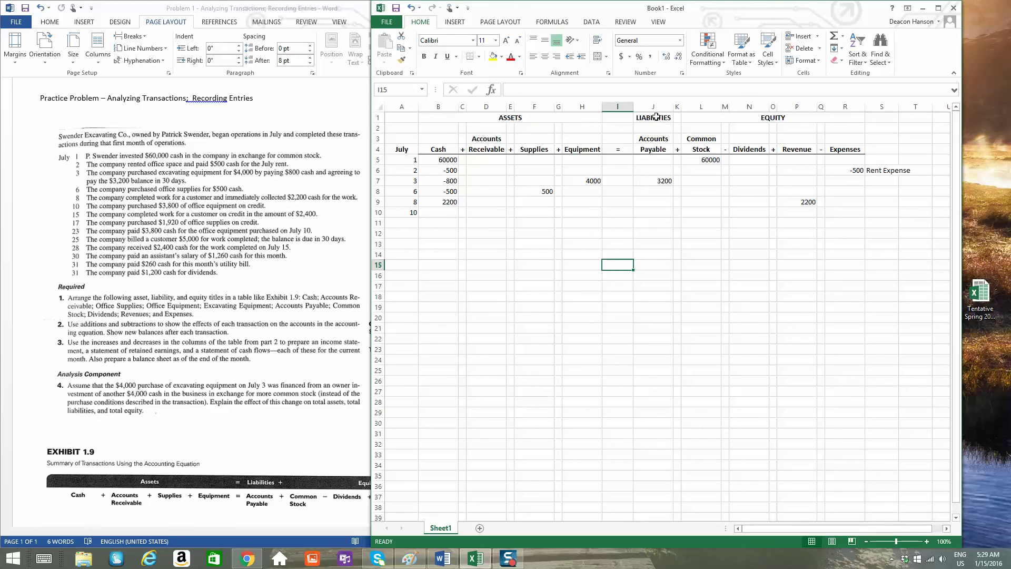
drag(655, 118, 651, 214)
drag(654, 139, 652, 151)
click(652, 210)
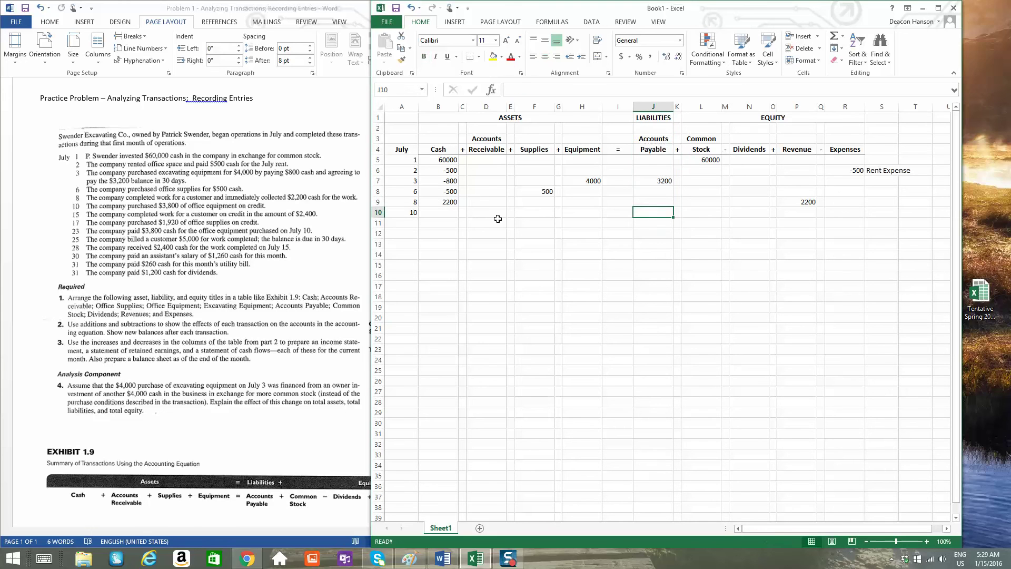
Step: Enter 3800 under Equipment and 3800 under Accounts Payable in row 10
click(437, 214)
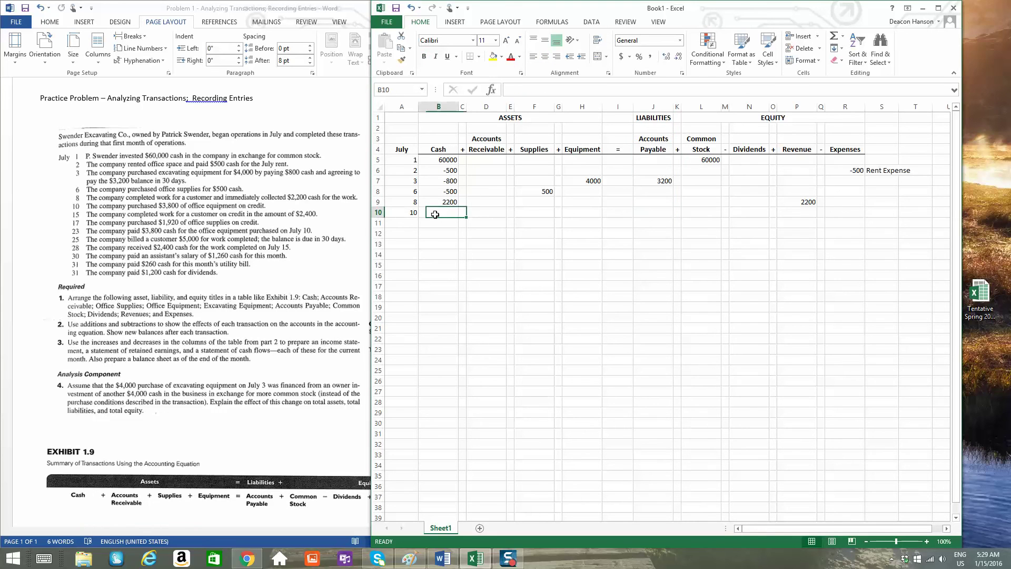
click(581, 213)
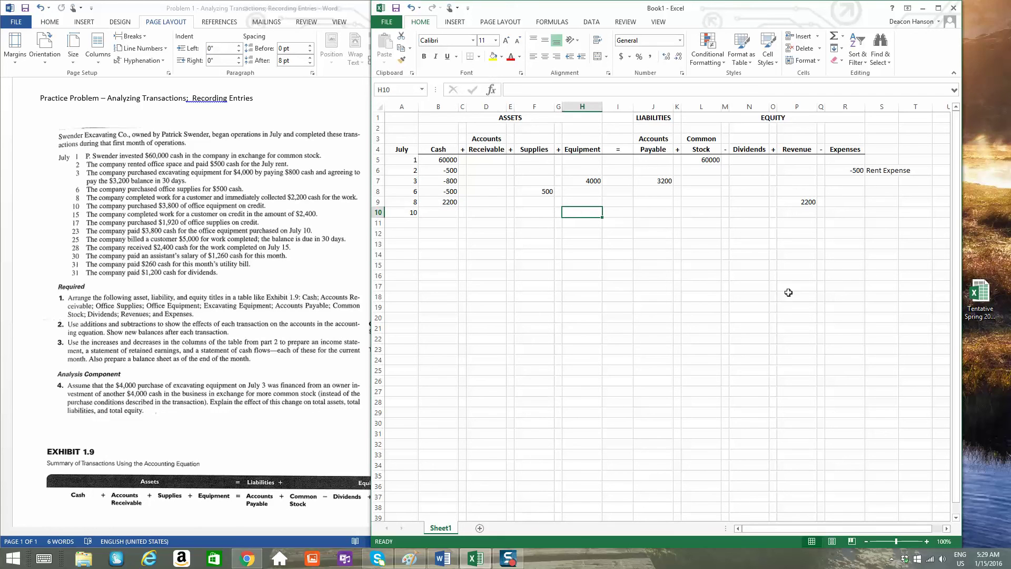
text(3800)
click(725, 370)
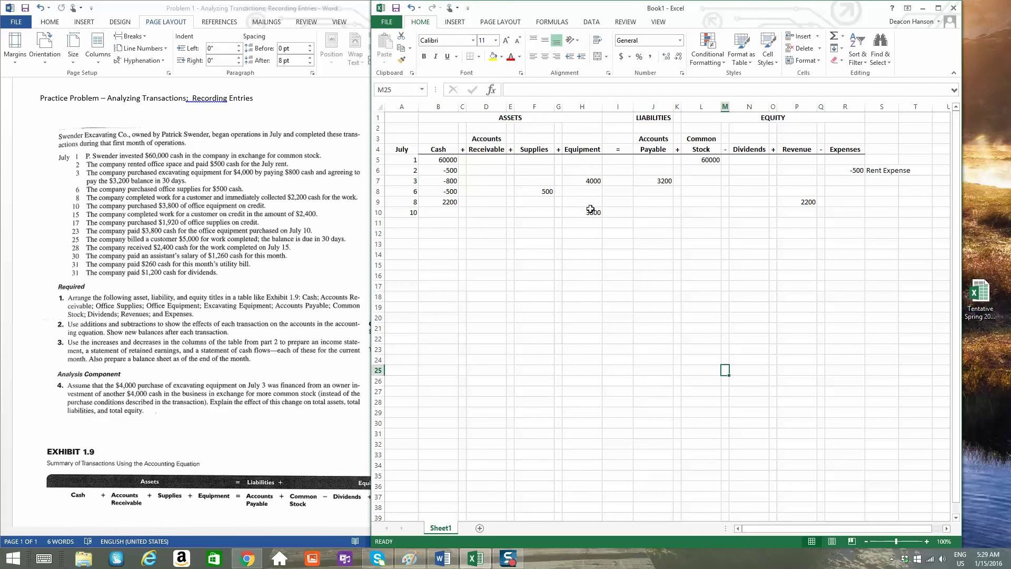
drag(621, 117, 629, 350)
click(735, 224)
click(653, 212)
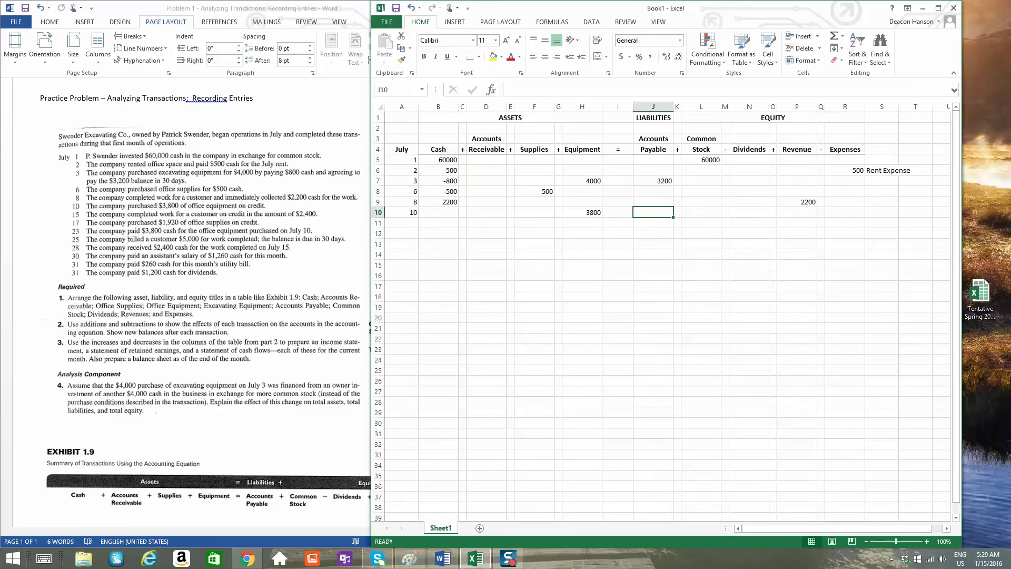
text(3800)
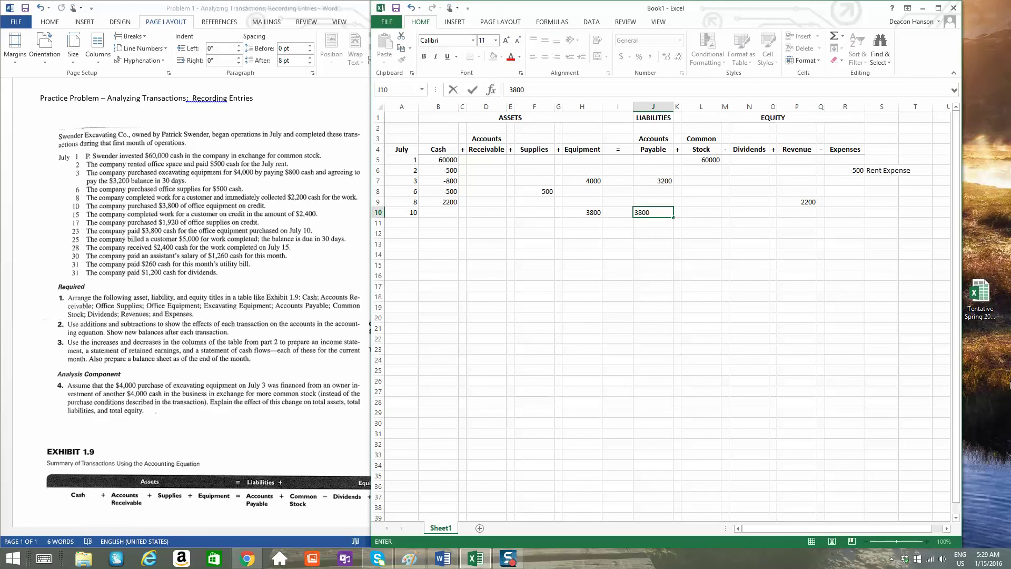
click(649, 305)
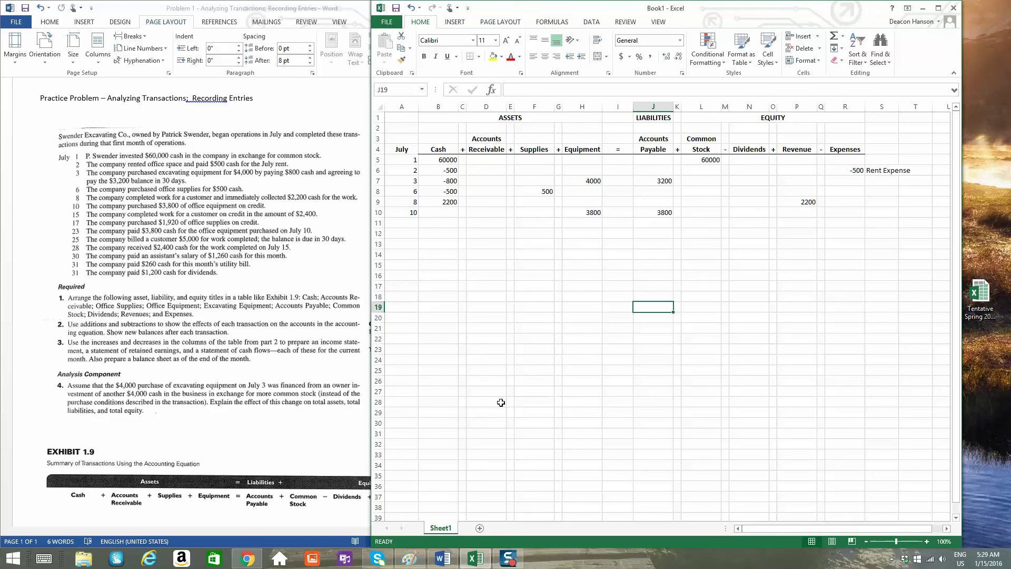
mouse_move(509, 558)
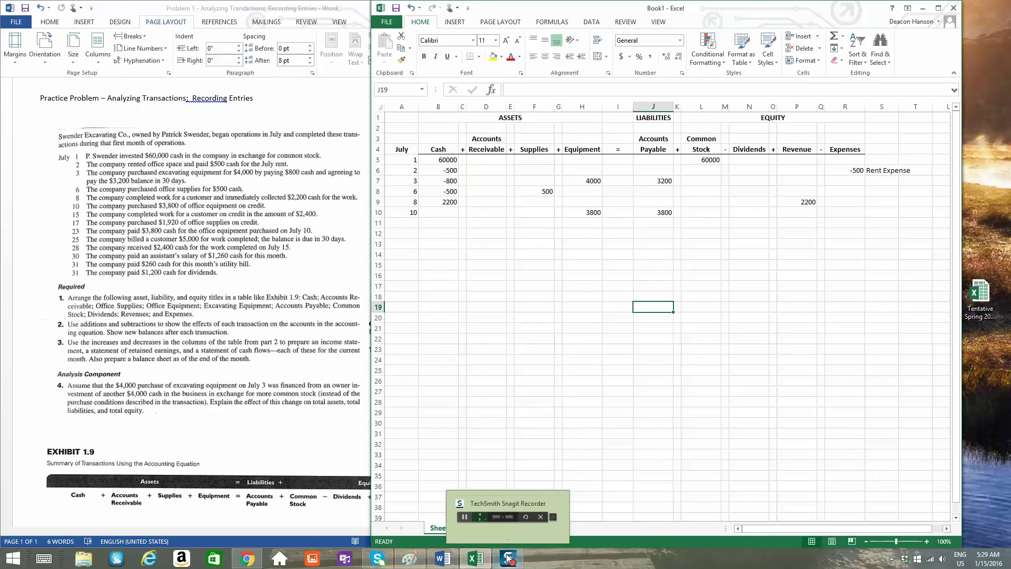